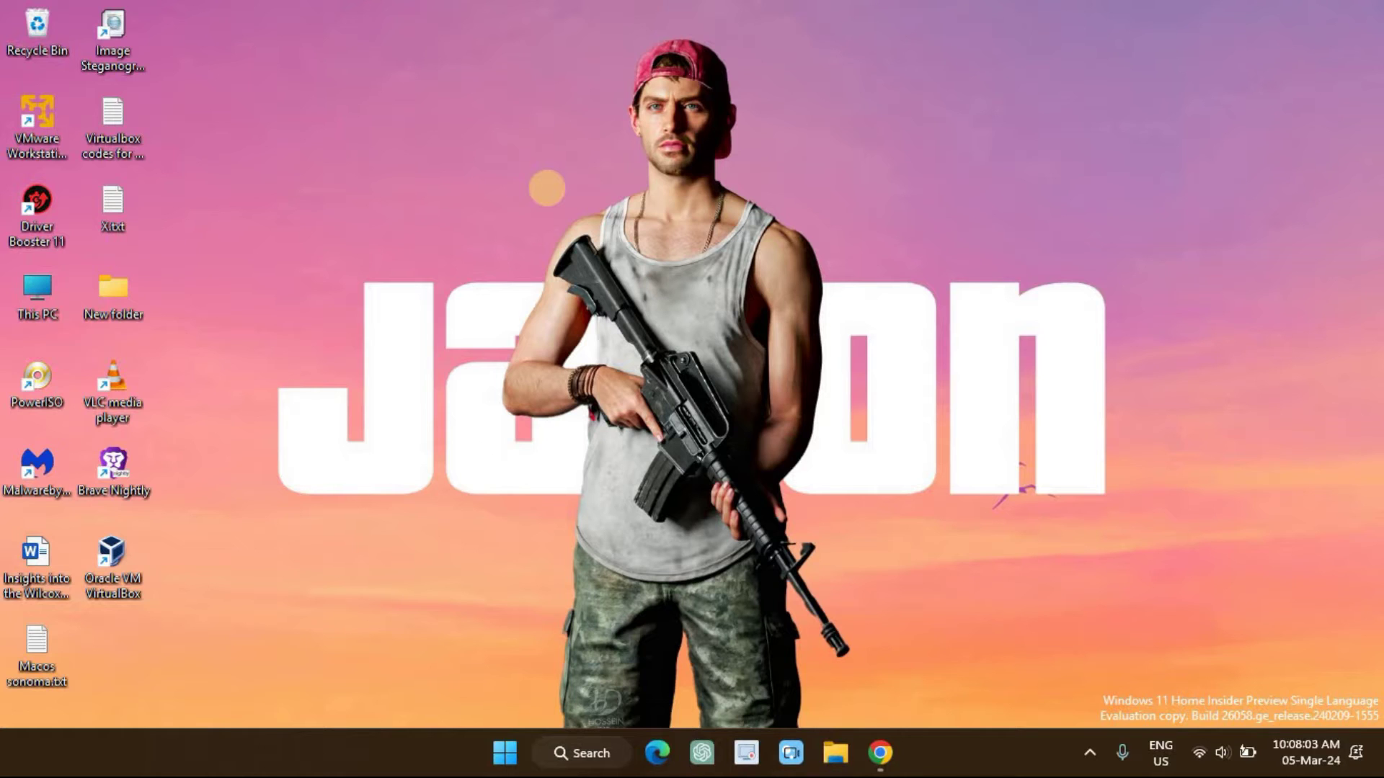
- Launch Task Scheduler by searching 'task scheduler' from Start, and maximize its window
{"action": "key", "text": "super"}
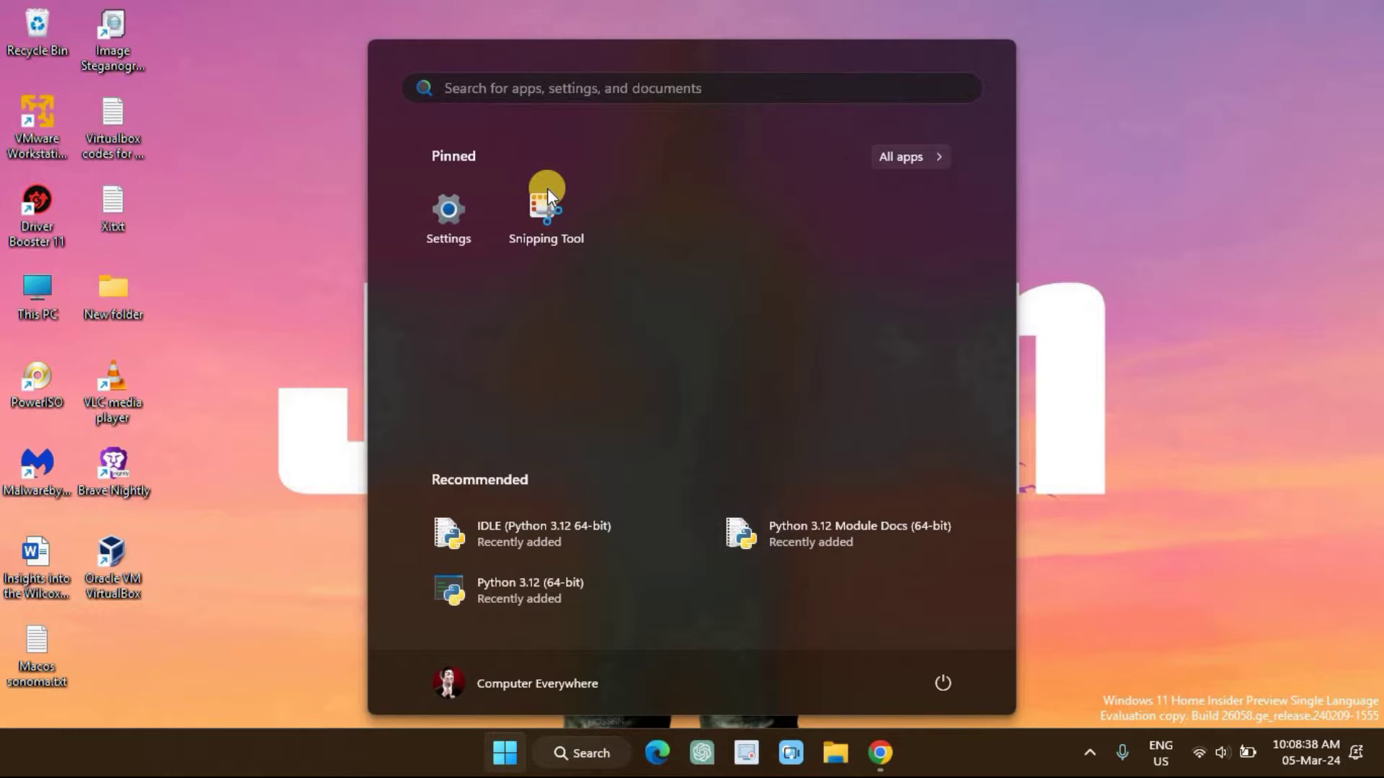
{"action": "type", "text": "task scheduler"}
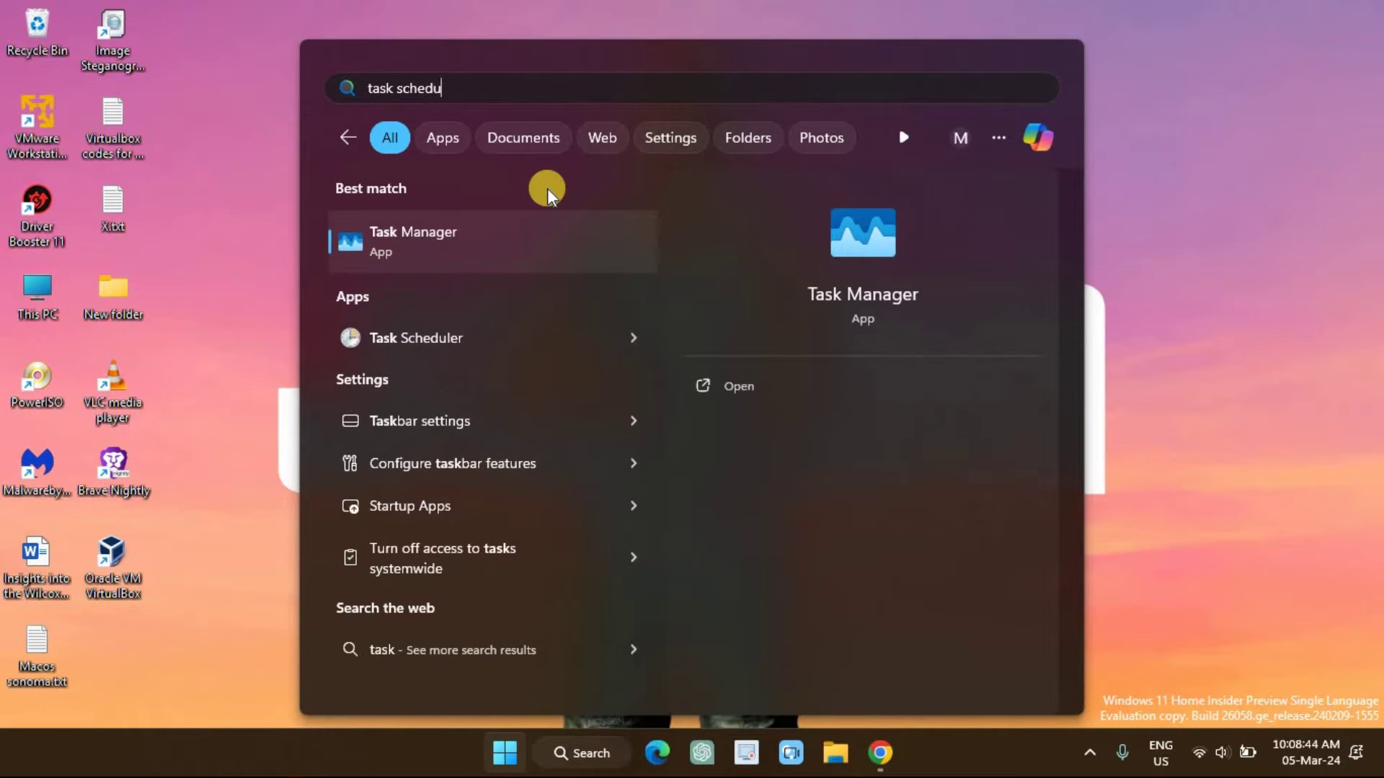
{"action": "left_click", "coordinate": [736, 385]}
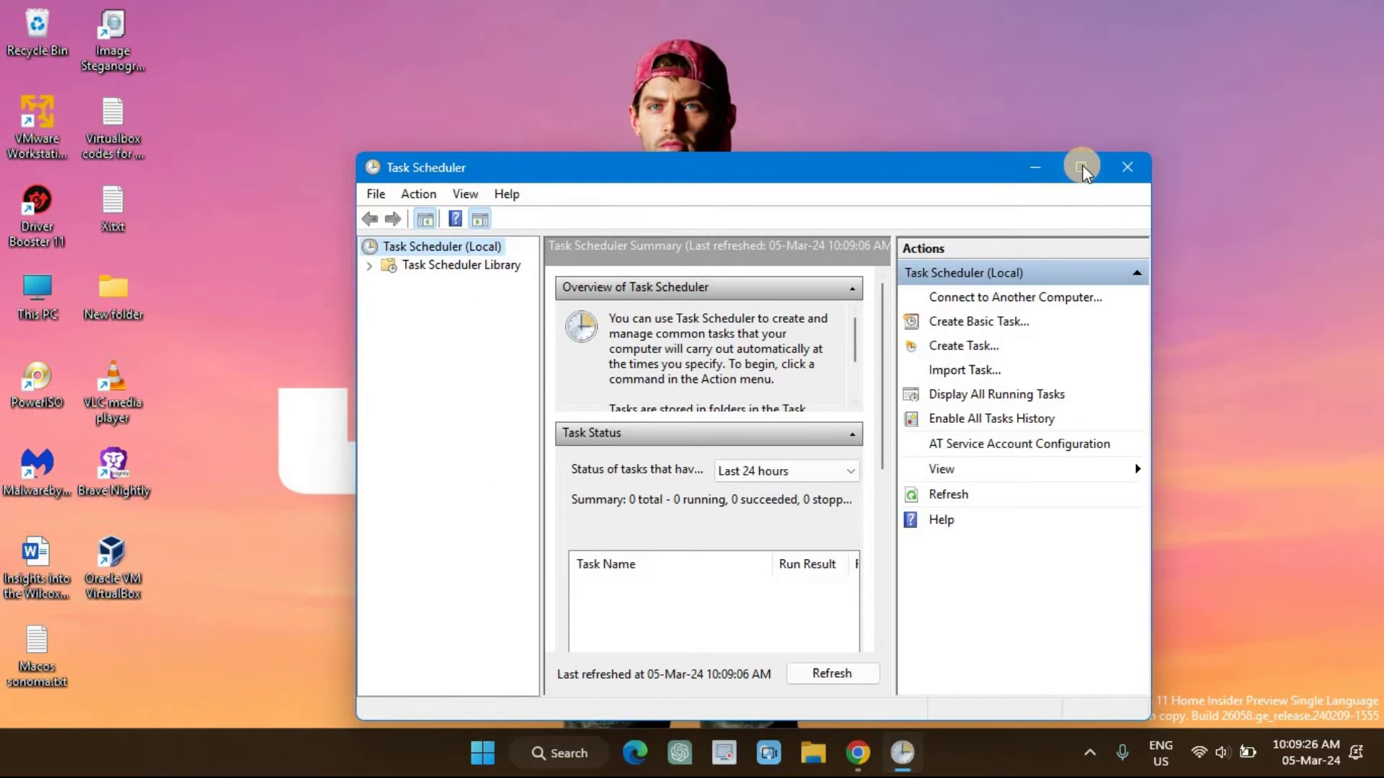
{"action": "left_click", "coordinate": [1082, 161]}
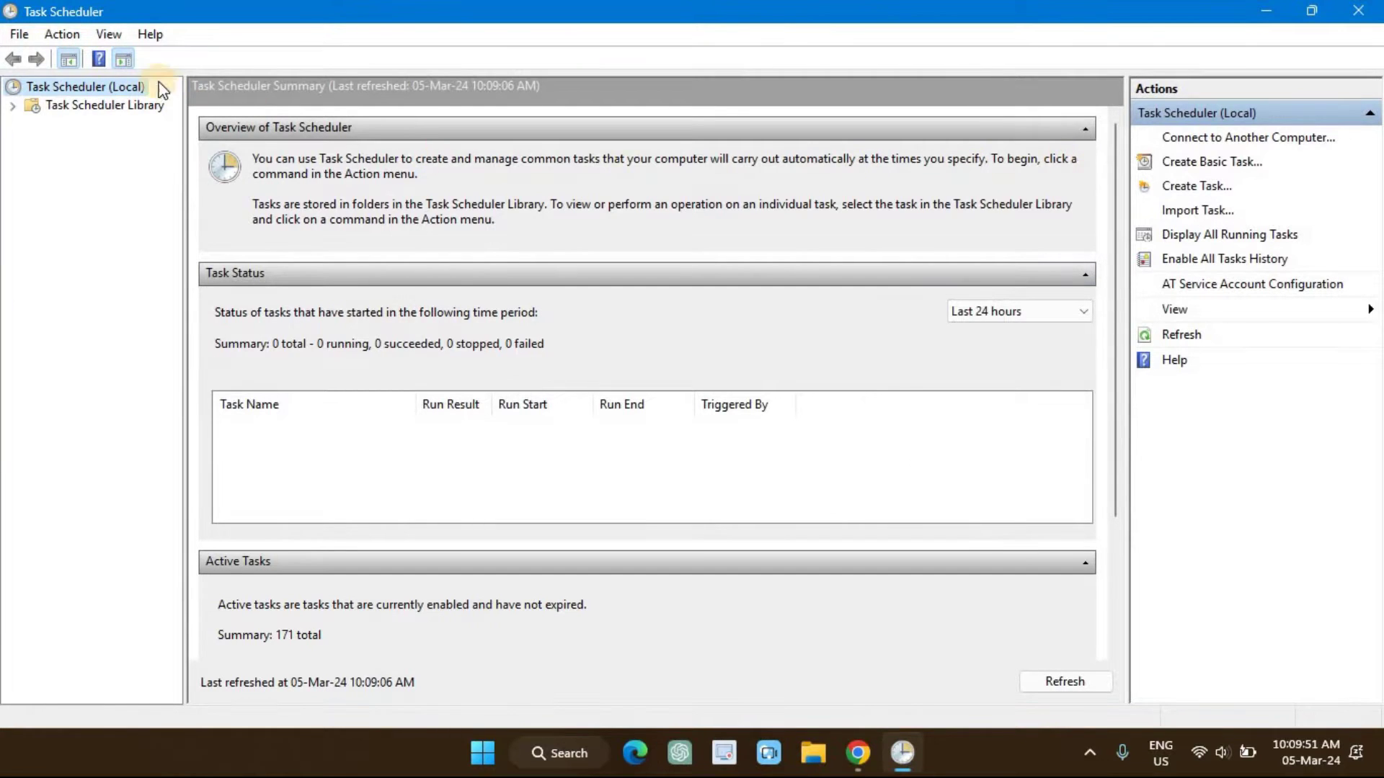
- Start a basic task named Shutdown with a Daily trigger at 12:10:40 PM
{"action": "left_click", "coordinate": [62, 34]}
{"action": "left_click", "coordinate": [127, 81]}
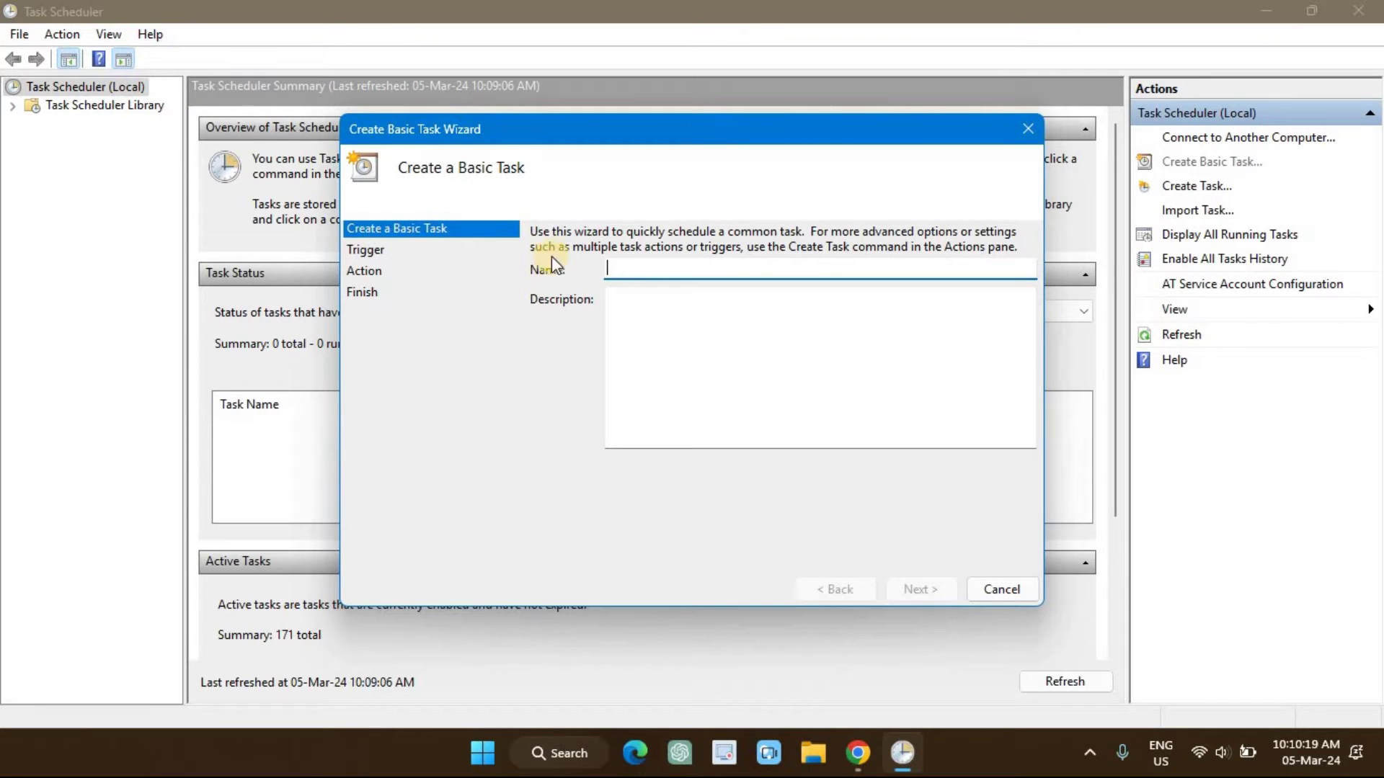
{"action": "type", "text": "Shutdown"}
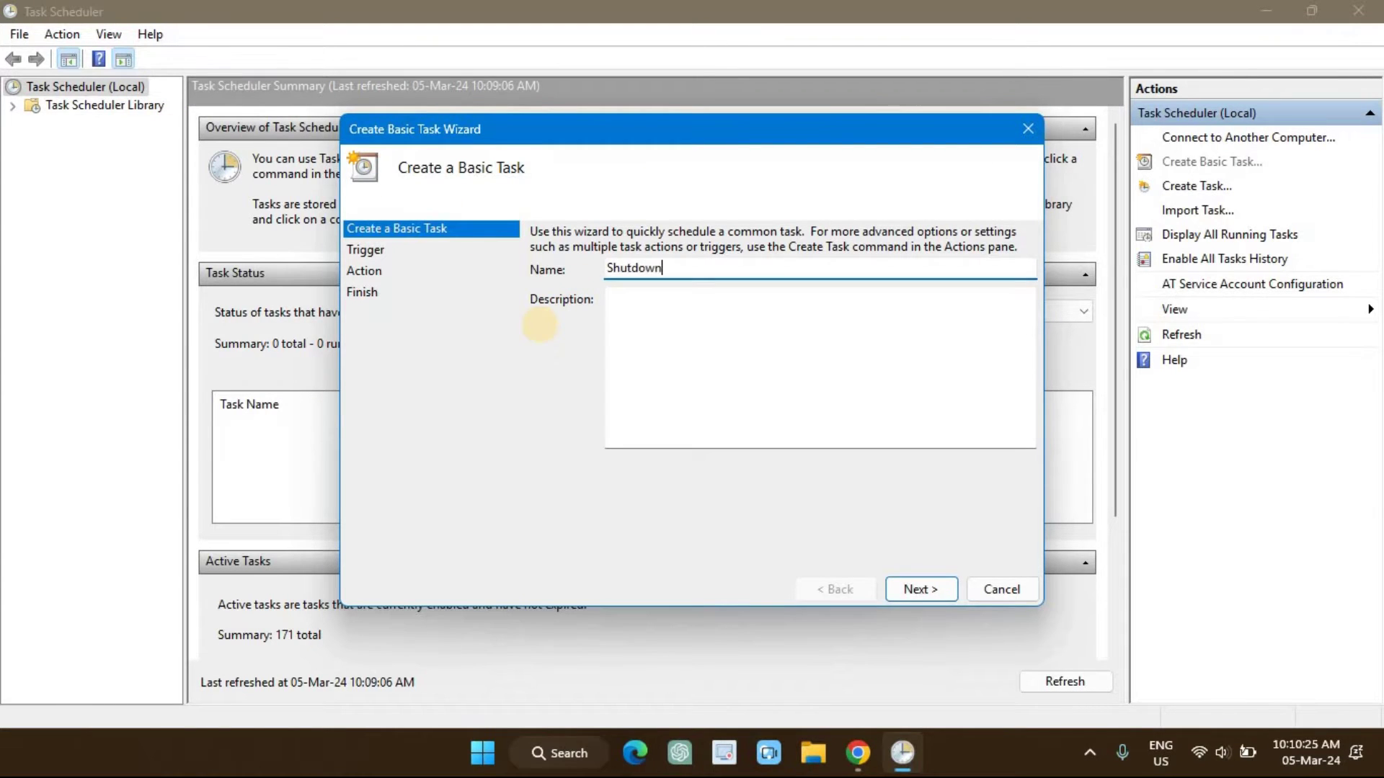
{"action": "left_click", "coordinate": [920, 590]}
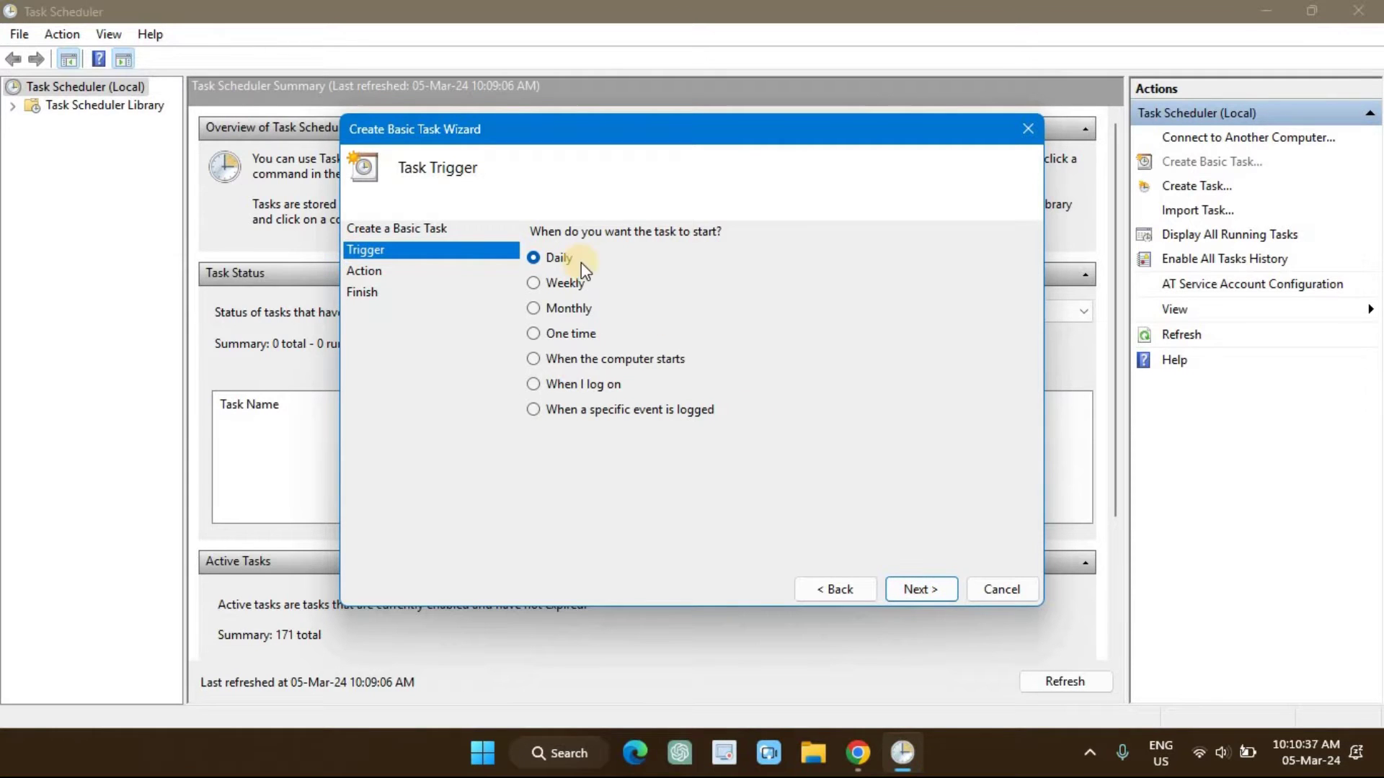
{"action": "left_click", "coordinate": [909, 589]}
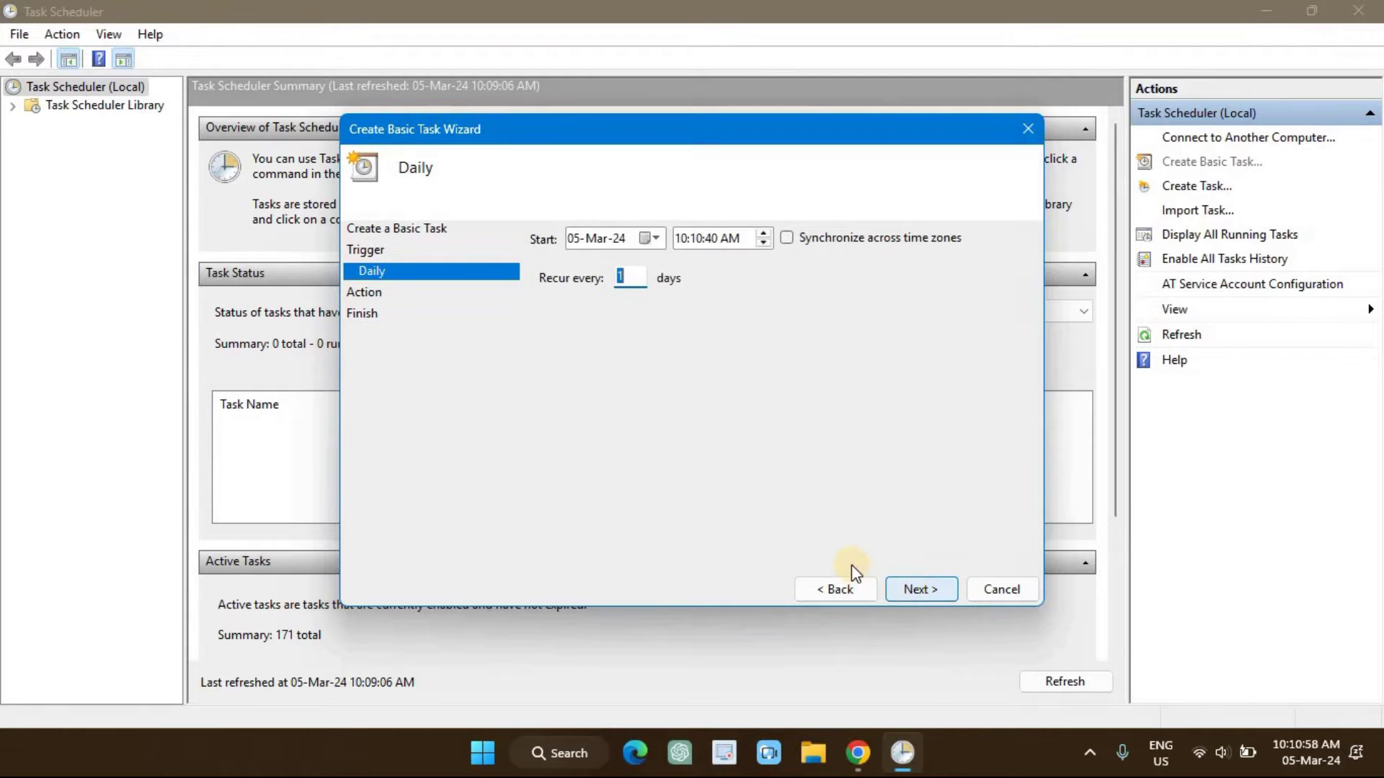
{"action": "left_click", "coordinate": [607, 240]}
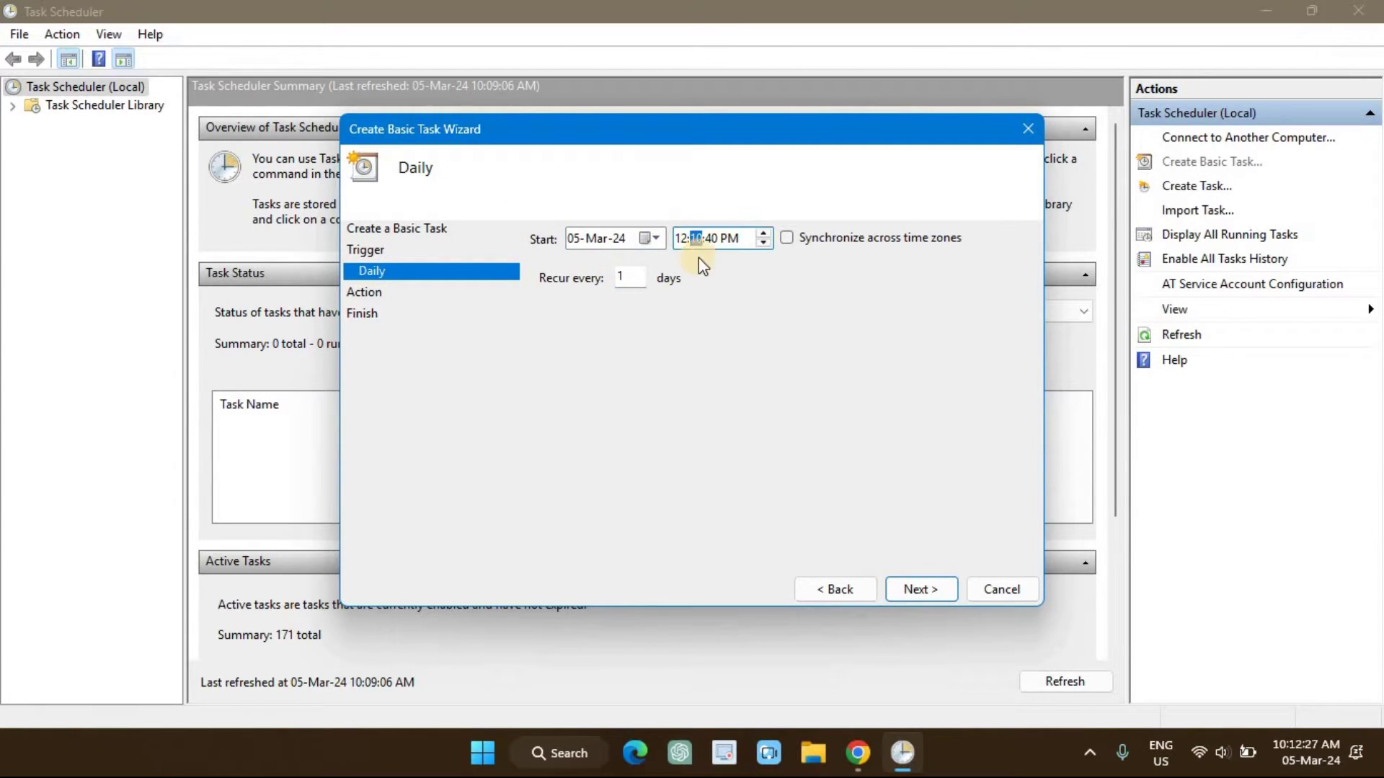
{"action": "left_click", "coordinate": [921, 589]}
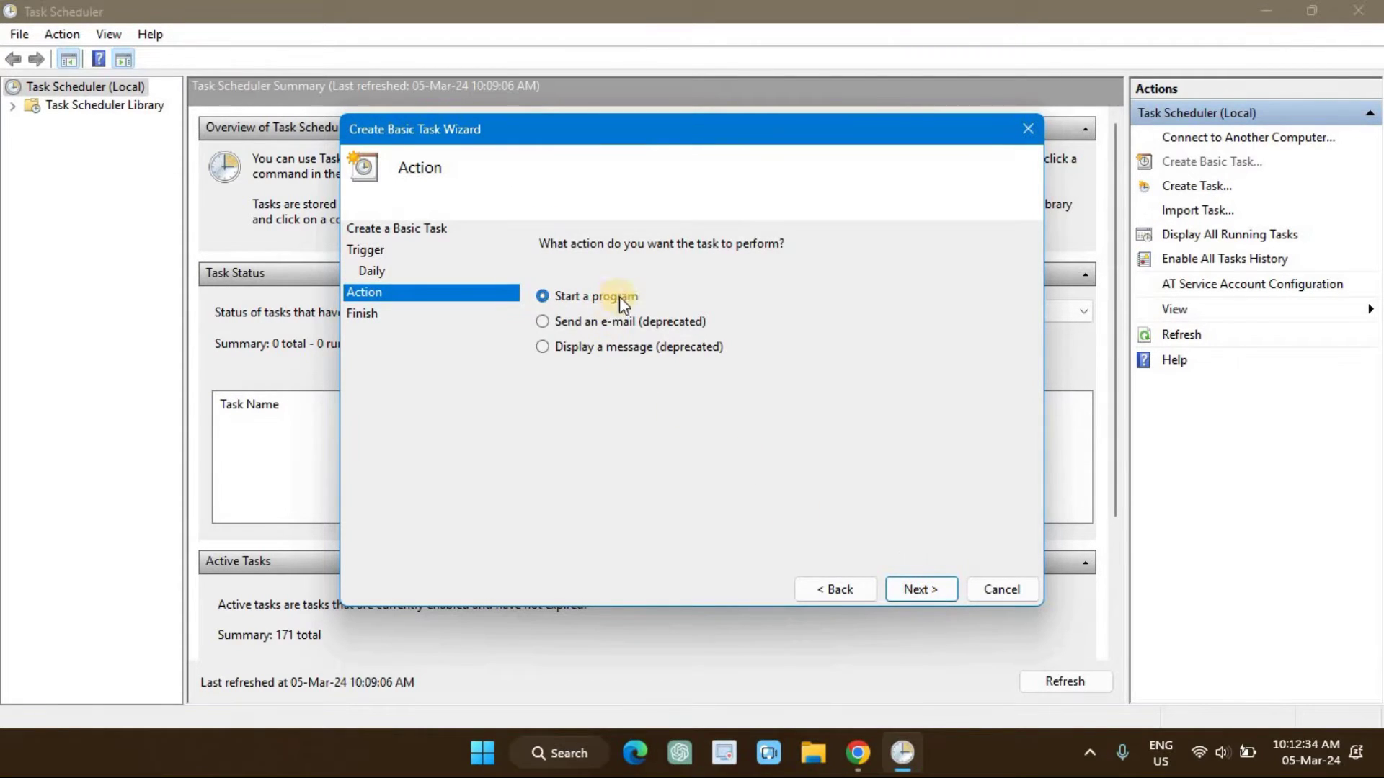
- Set the task's action to start the program shutdown.exe and finish the wizard
{"action": "left_click", "coordinate": [934, 590]}
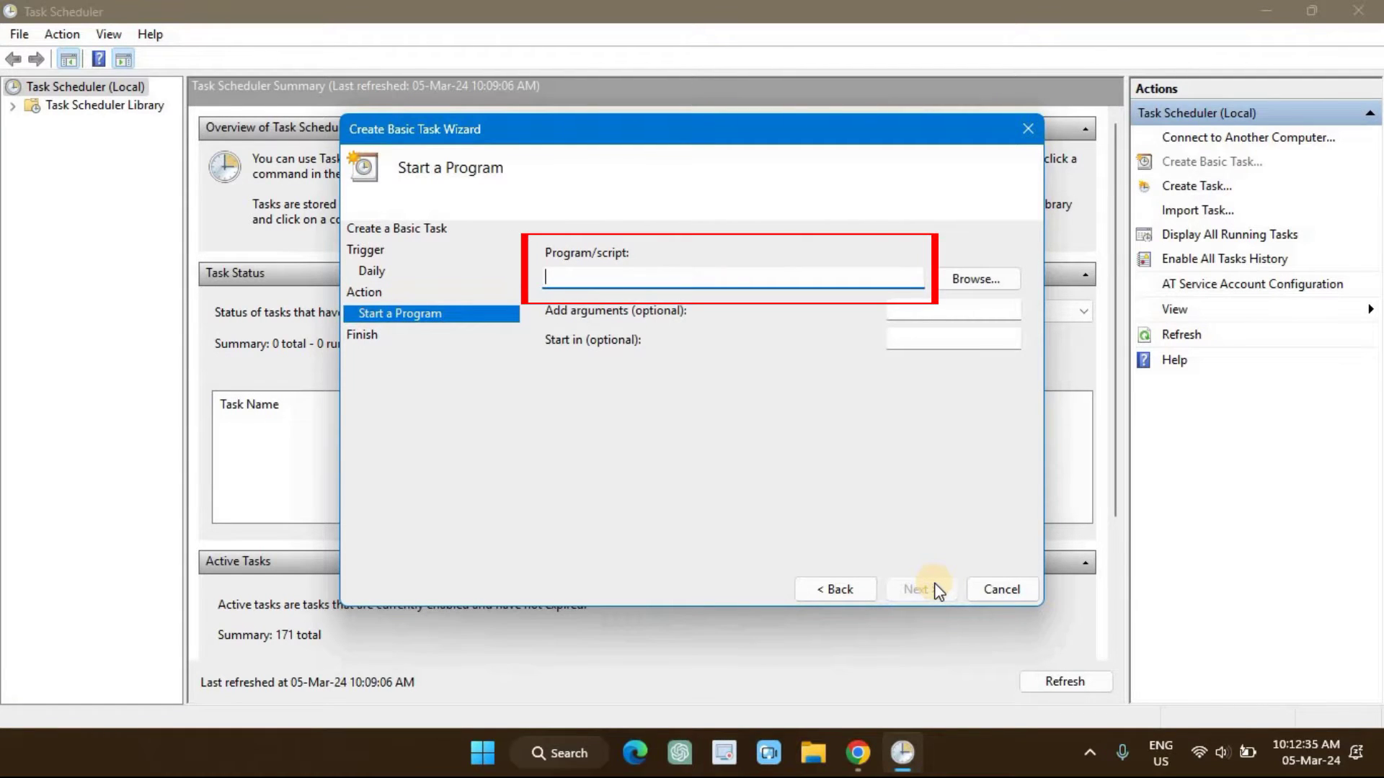
{"action": "type", "text": "s"}
{"action": "type", "text": "hutdown.exe"}
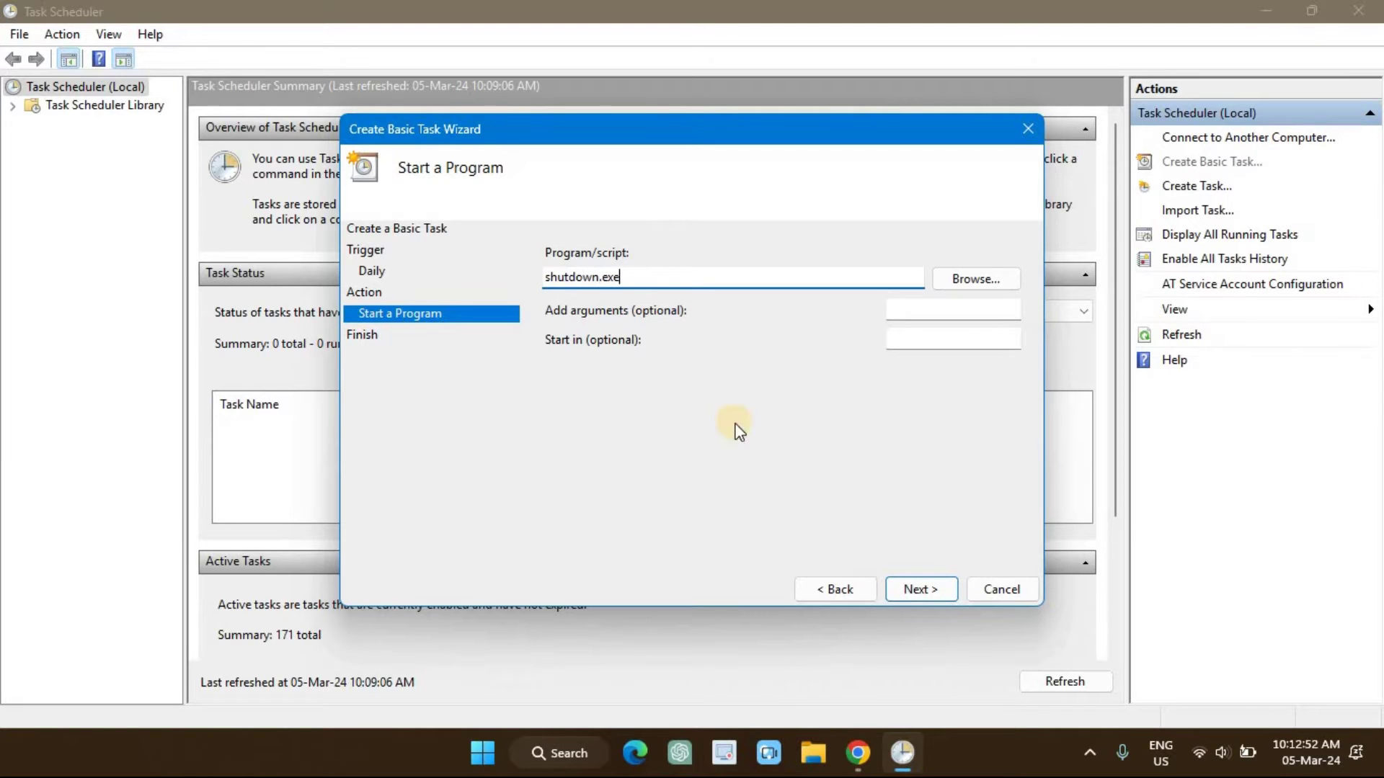
{"action": "left_click", "coordinate": [931, 595]}
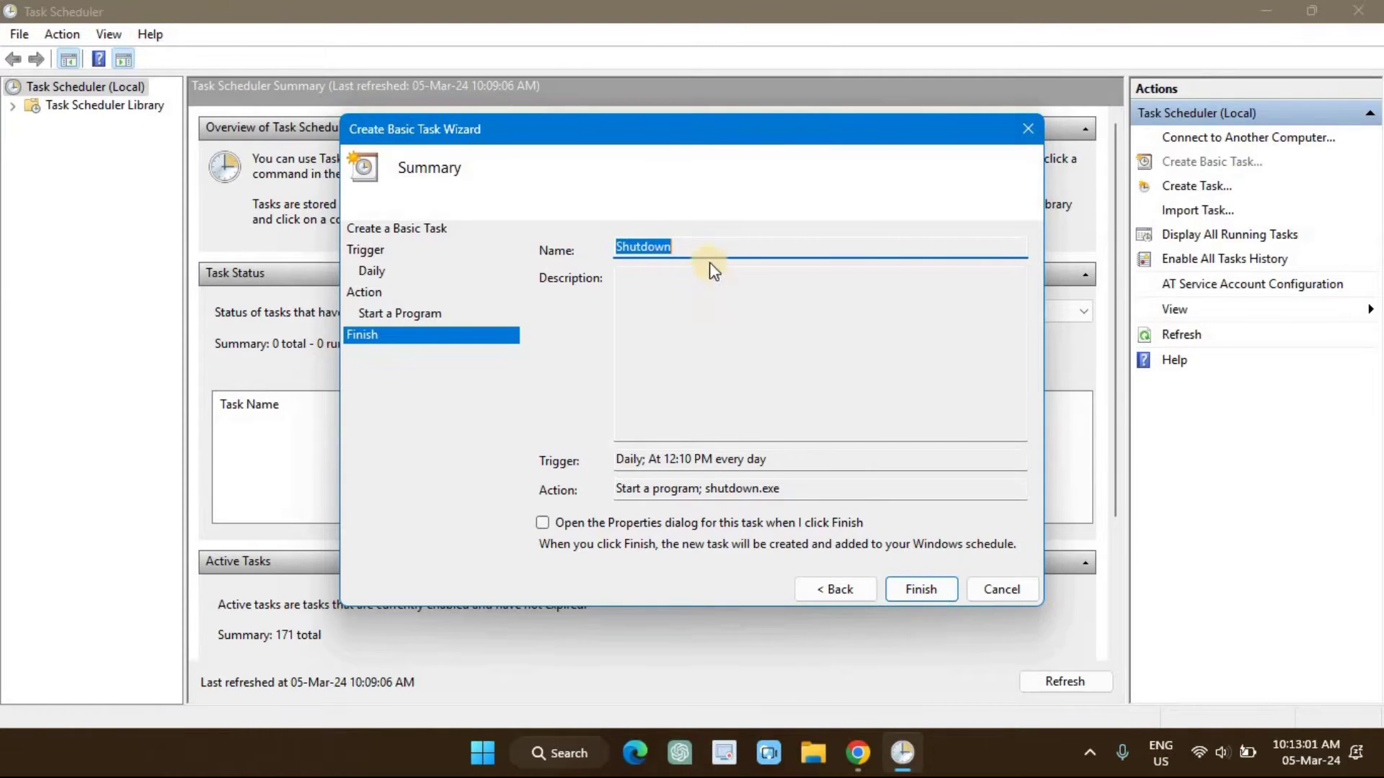
{"action": "left_click", "coordinate": [702, 247]}
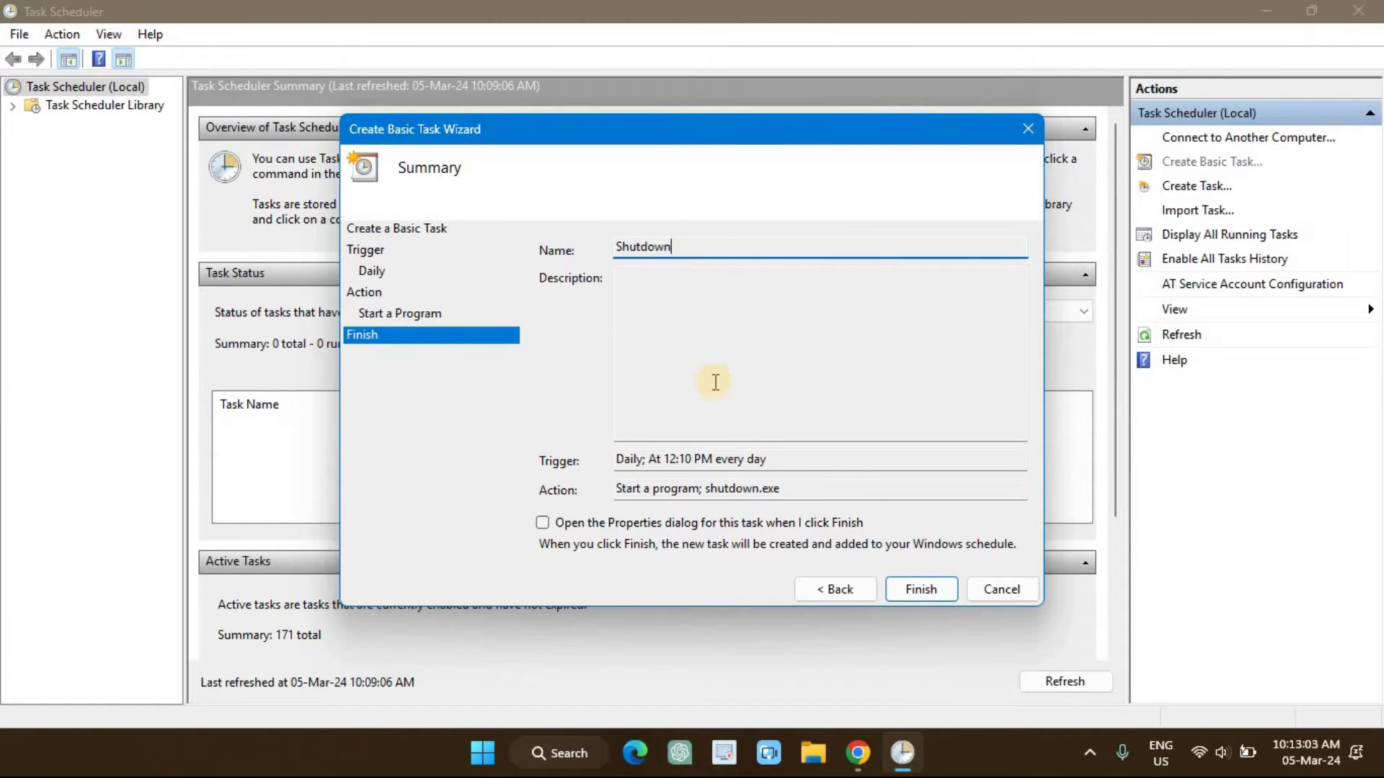
{"action": "left_click", "coordinate": [725, 472]}
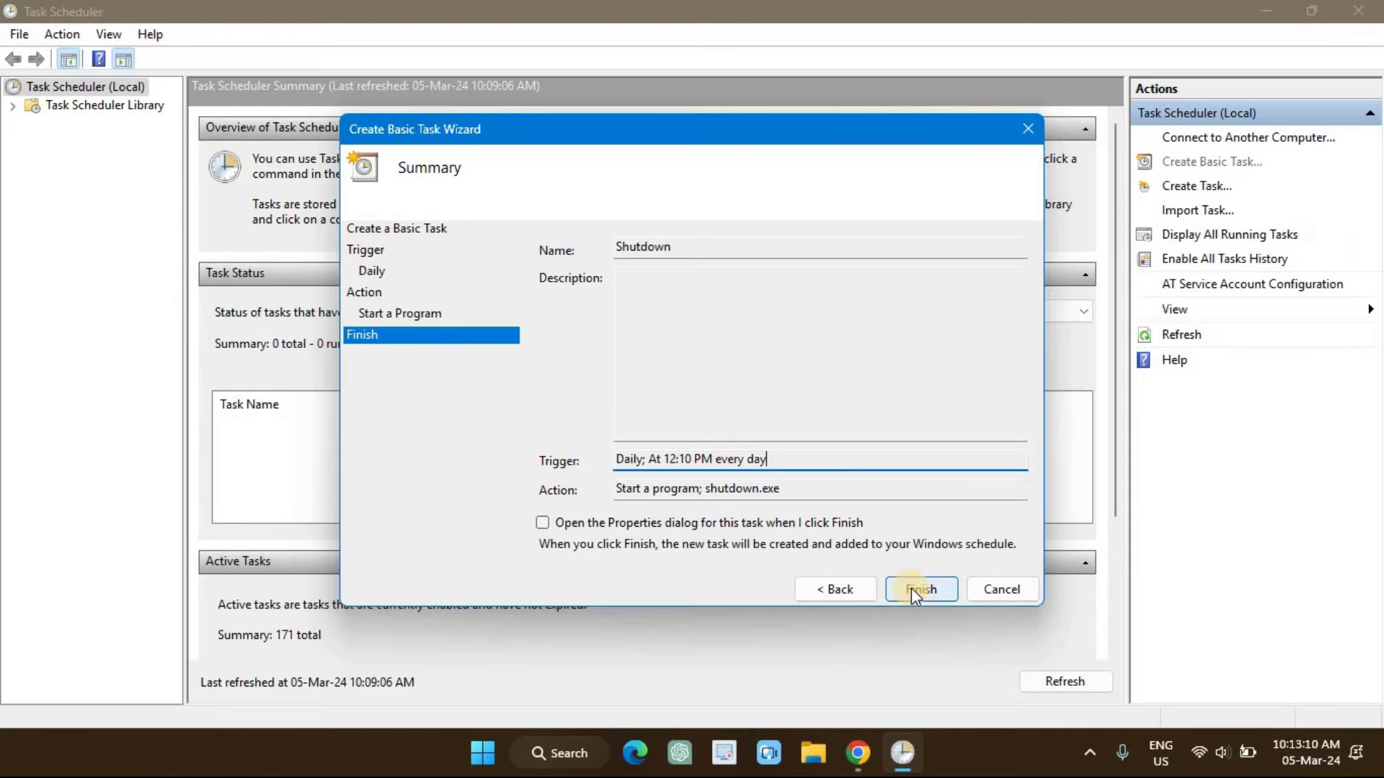
{"action": "left_click", "coordinate": [910, 588]}
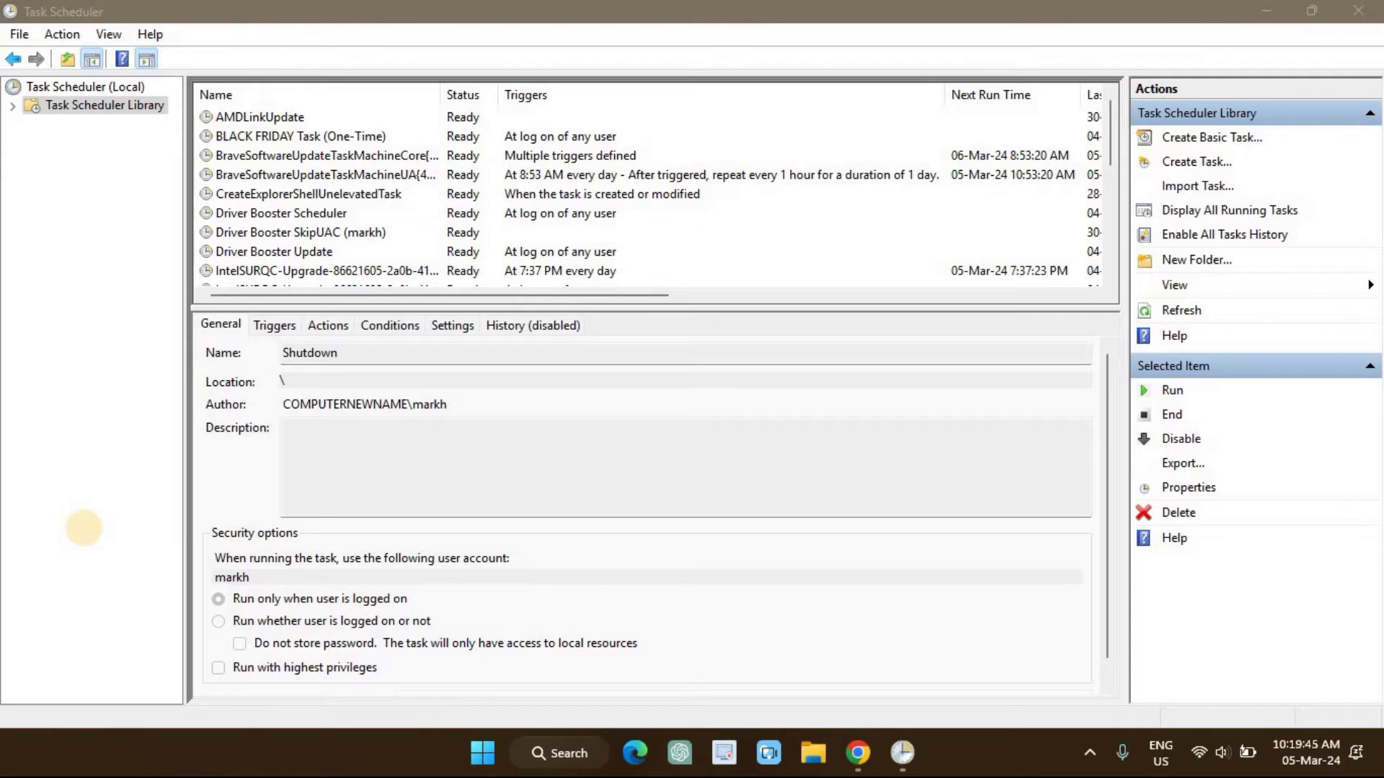
- Open the Properties dialog of the Shutdown task in the Task Scheduler Library
{"action": "left_click", "coordinate": [136, 412]}
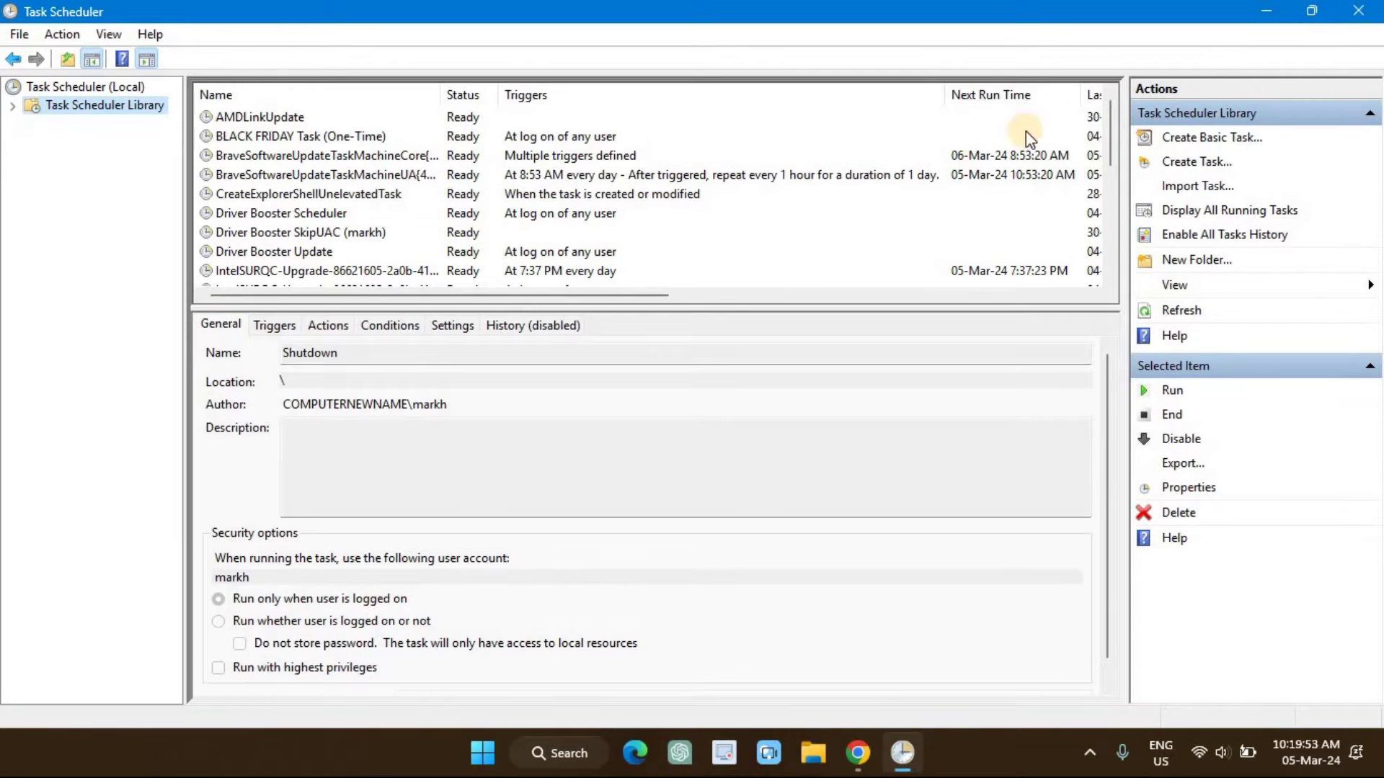
{"action": "left_click_drag", "start_coordinate": [1116, 128], "coordinate": [1146, 238]}
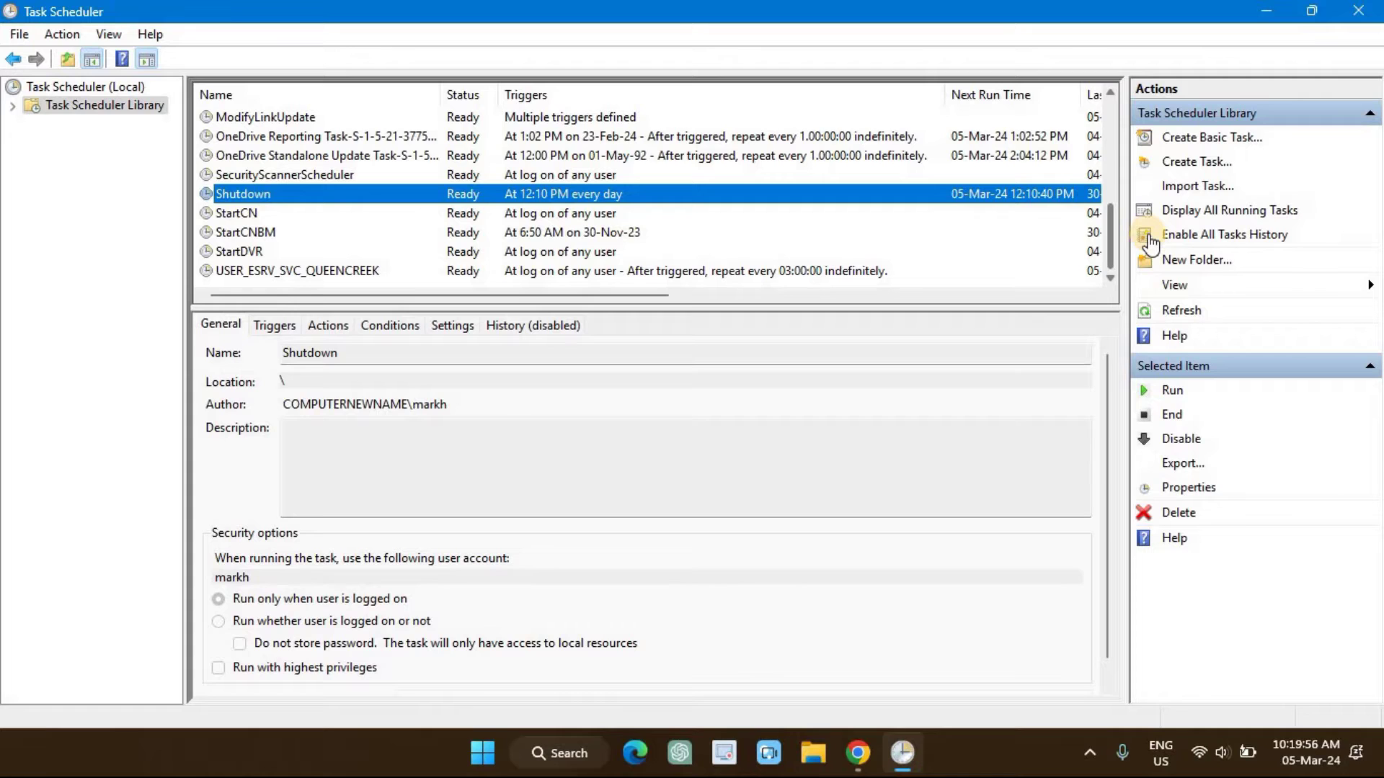
{"action": "right_click", "coordinate": [251, 201]}
{"action": "left_click", "coordinate": [324, 304]}
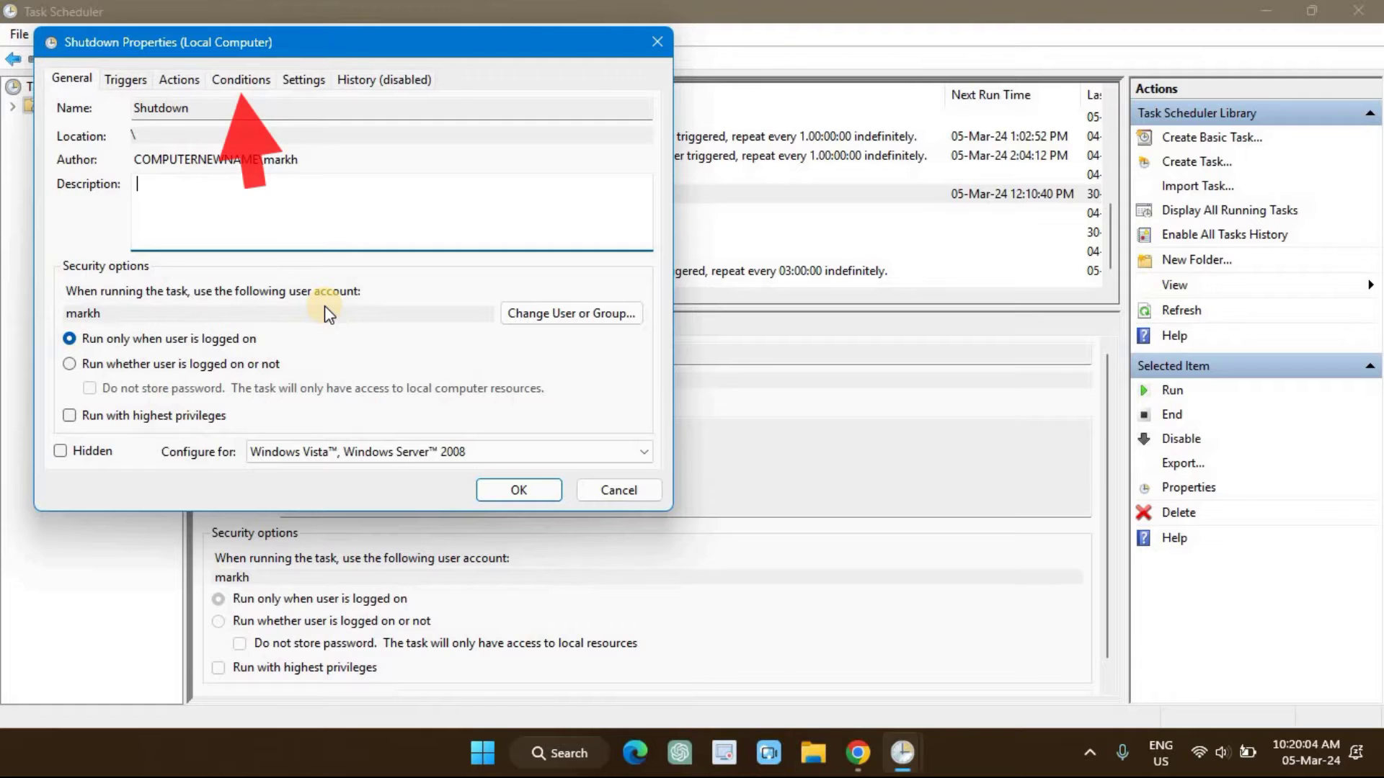
- Under Conditions, require 30 minutes idle with a 30-minute idle wait, and save
{"action": "left_click", "coordinate": [245, 80]}
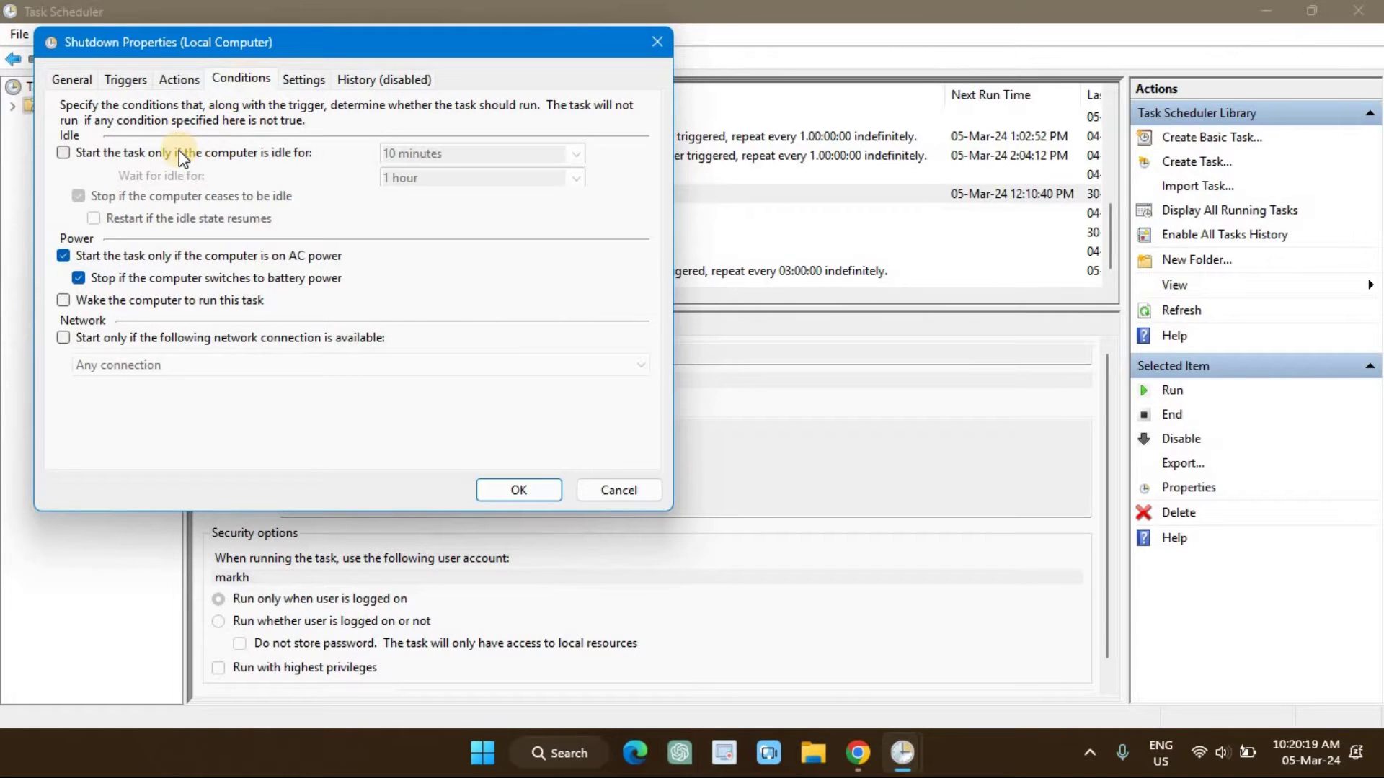
{"action": "left_click", "coordinate": [182, 154]}
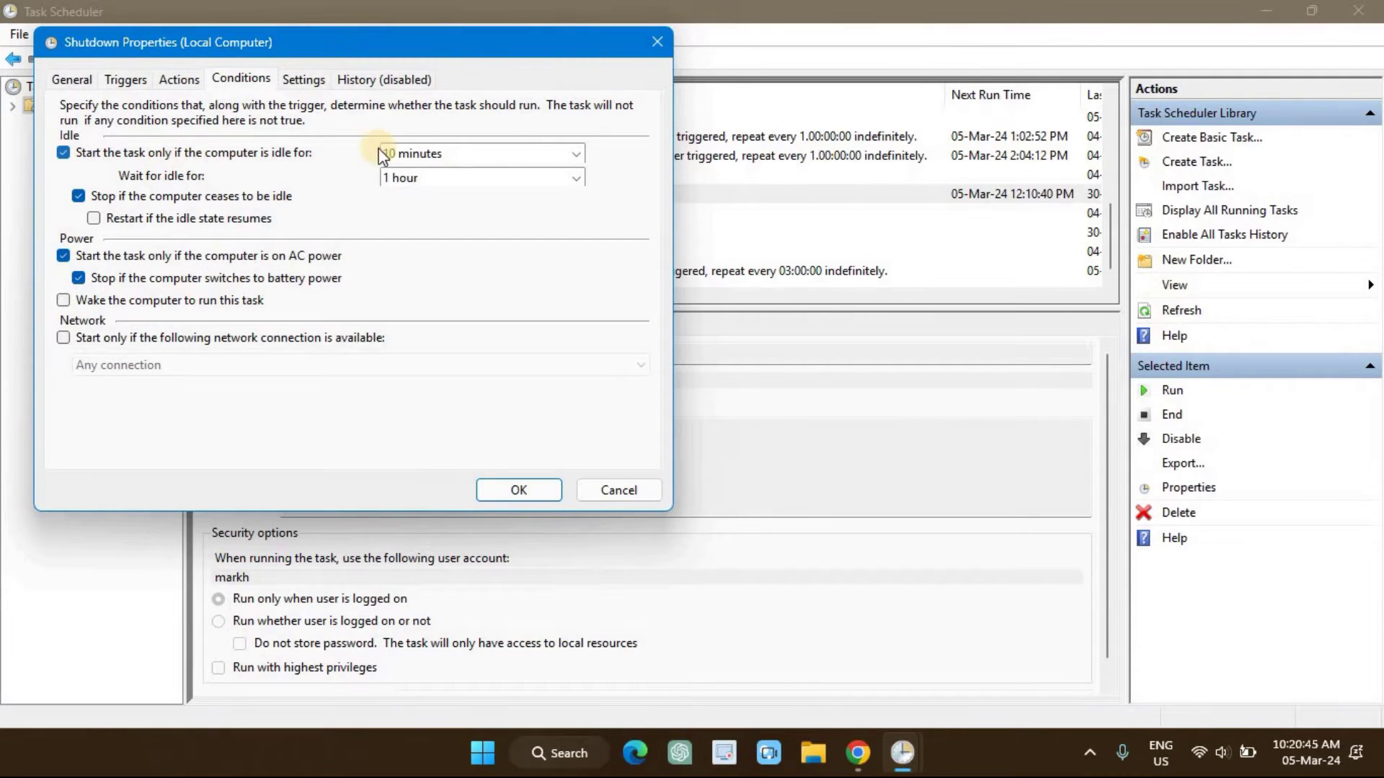
{"action": "left_click", "coordinate": [577, 155]}
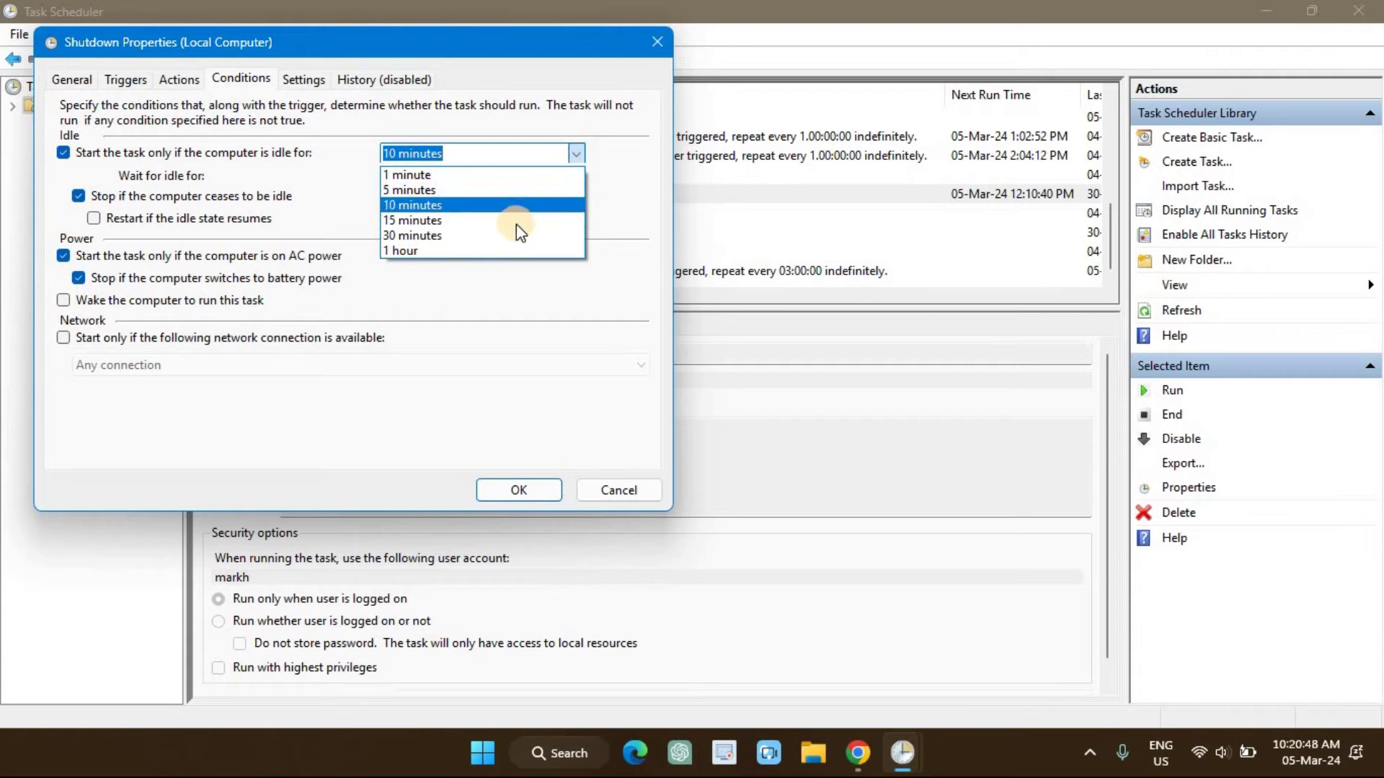
{"action": "left_click", "coordinate": [516, 235]}
{"action": "left_click", "coordinate": [575, 178]}
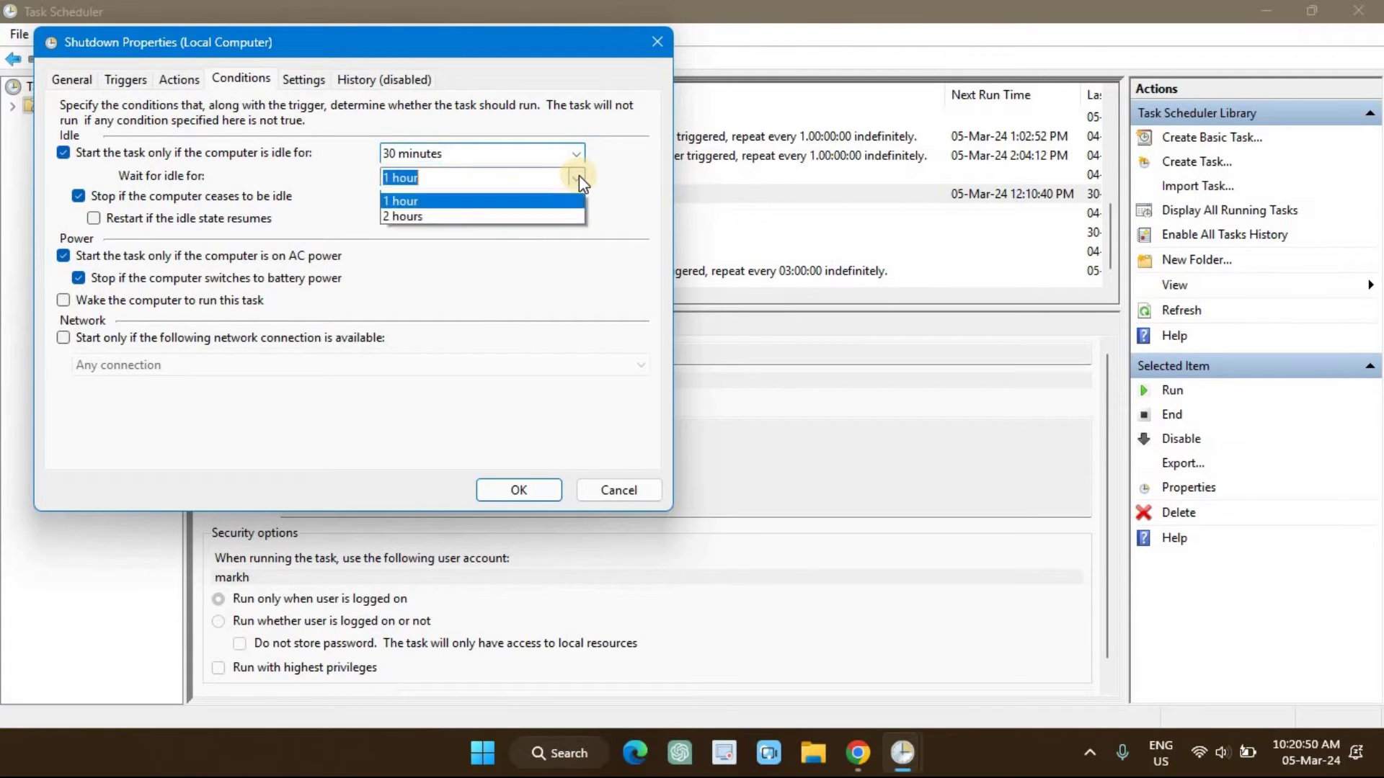
{"action": "left_click", "coordinate": [522, 276]}
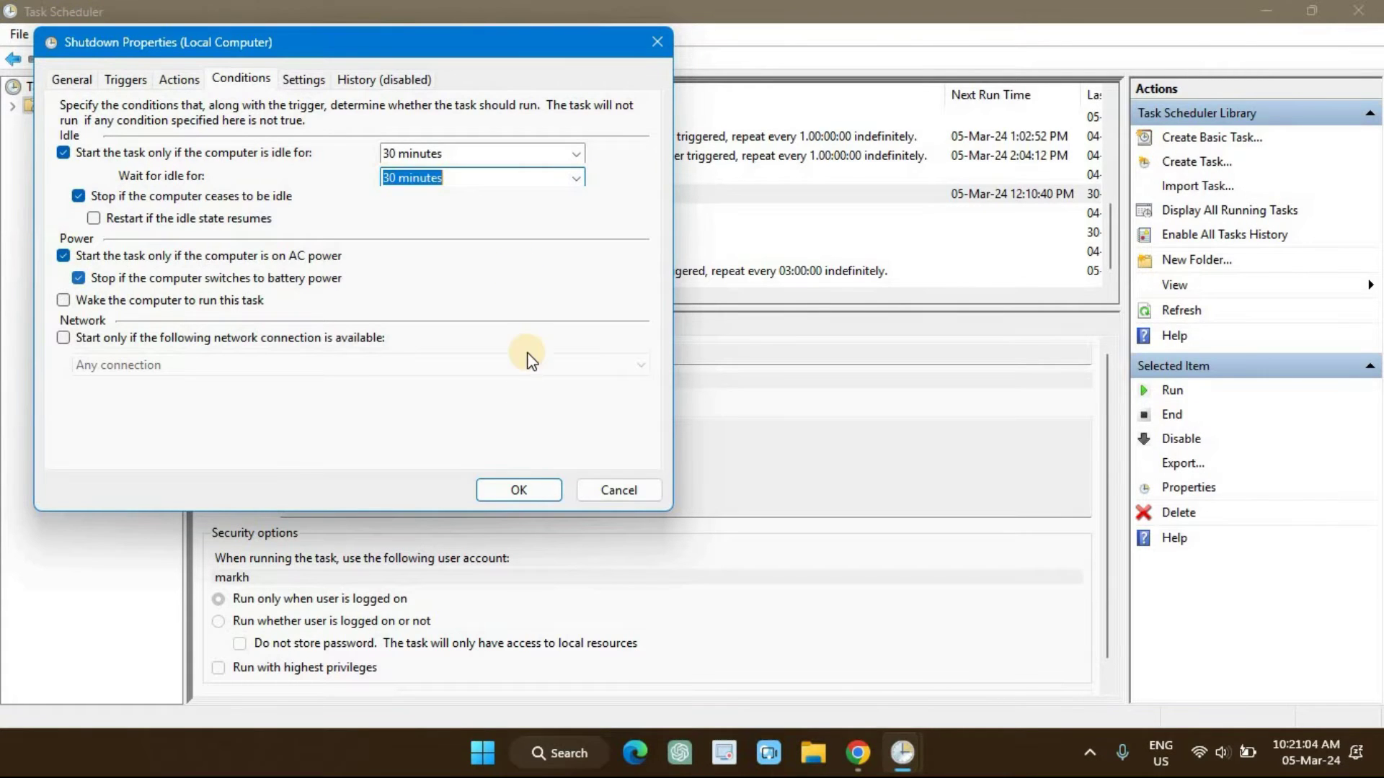
{"action": "left_click", "coordinate": [530, 492]}
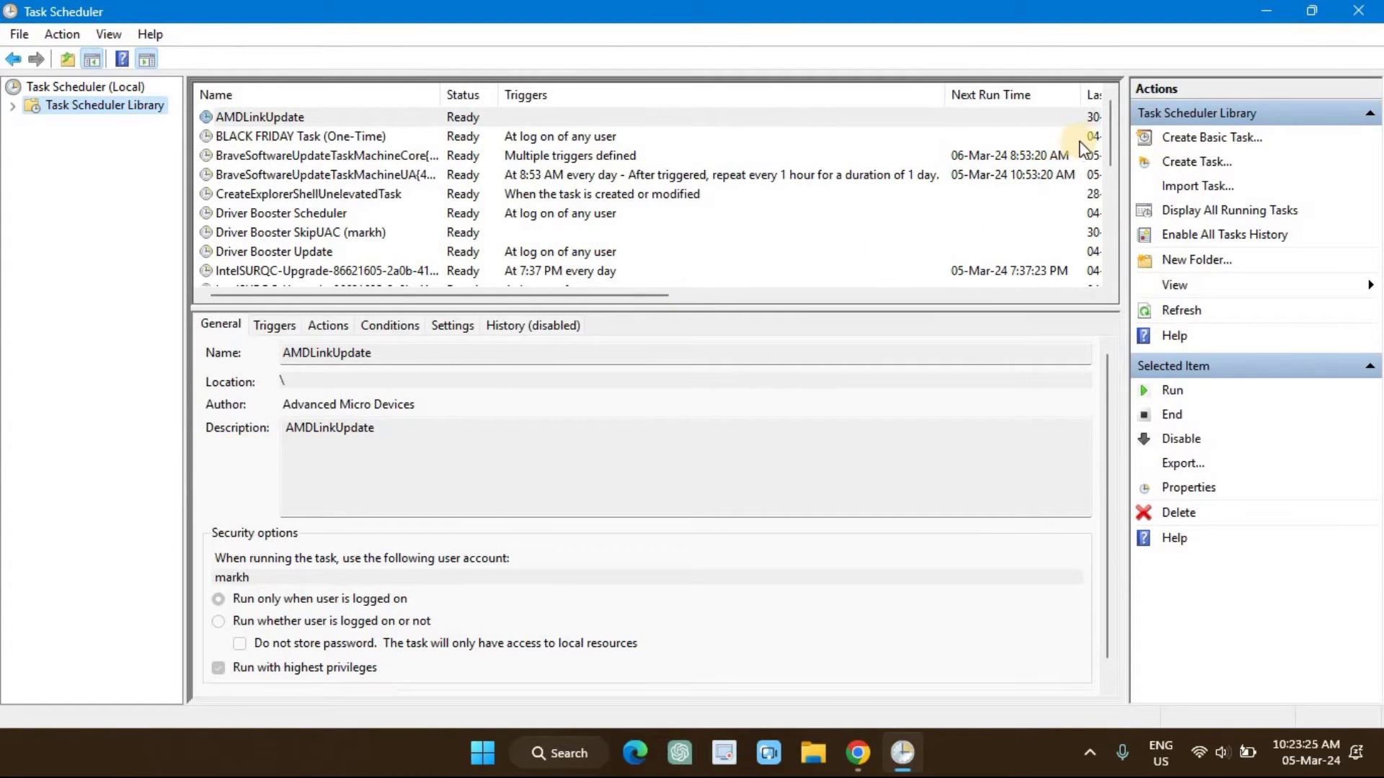
- Delete the Shutdown task from the library and confirm the deletion
{"action": "left_click_drag", "start_coordinate": [1109, 124], "coordinate": [1121, 236]}
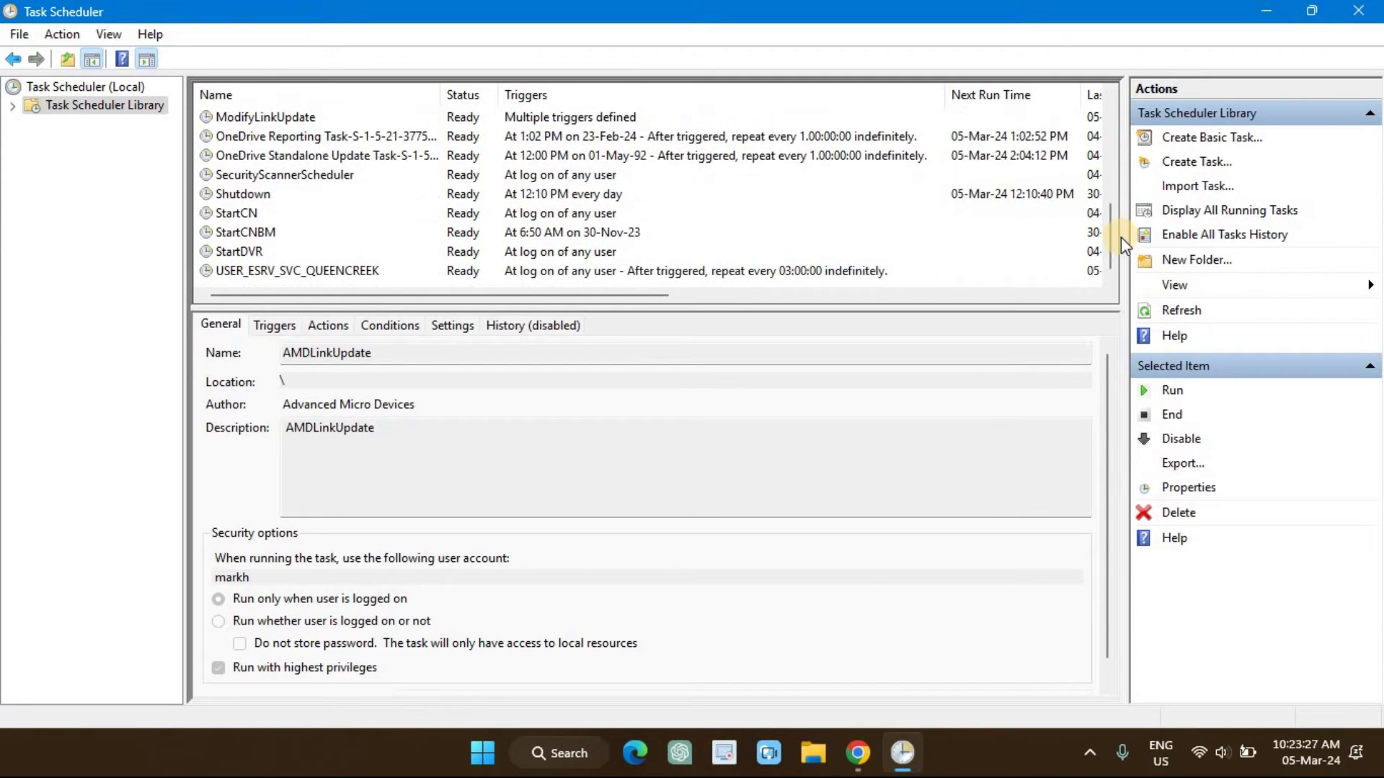
{"action": "right_click", "coordinate": [243, 203]}
{"action": "left_click", "coordinate": [311, 323]}
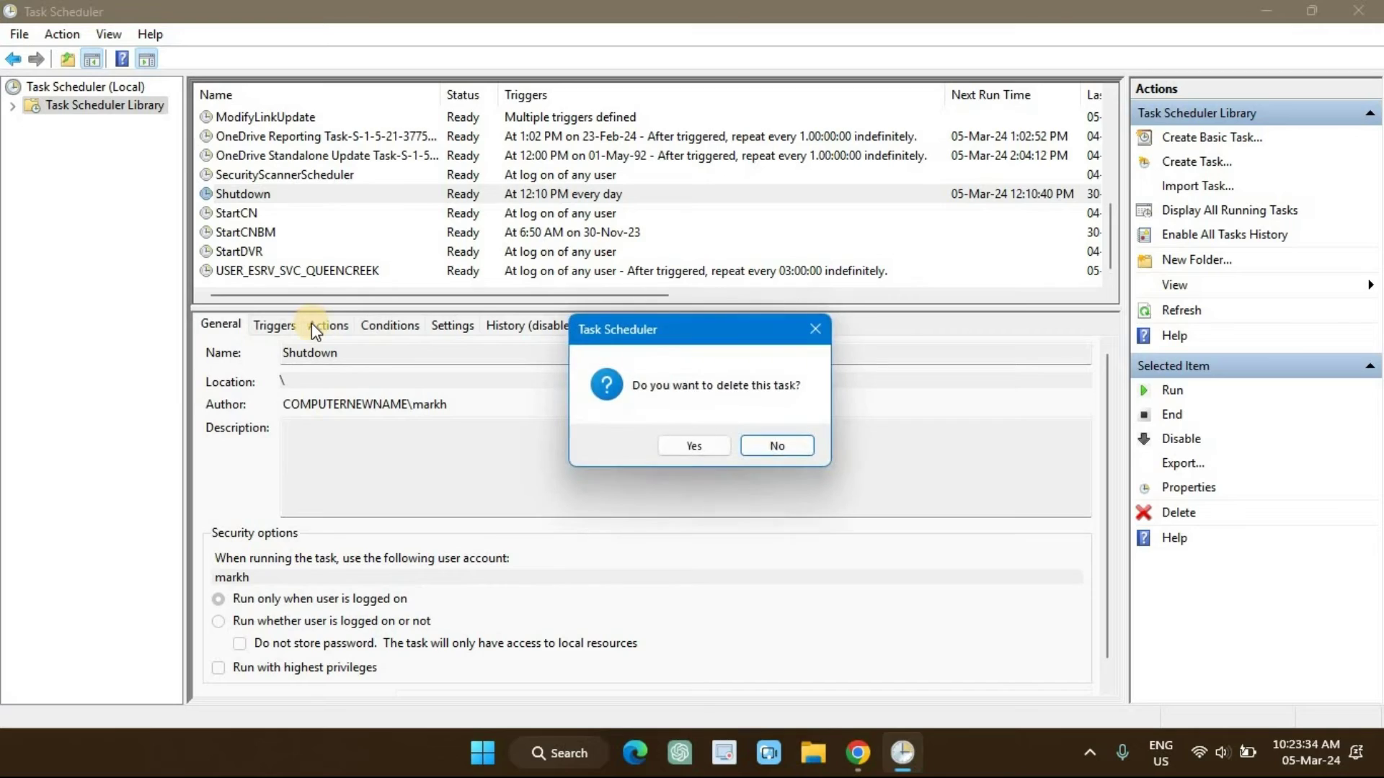
{"action": "left_click", "coordinate": [691, 448]}
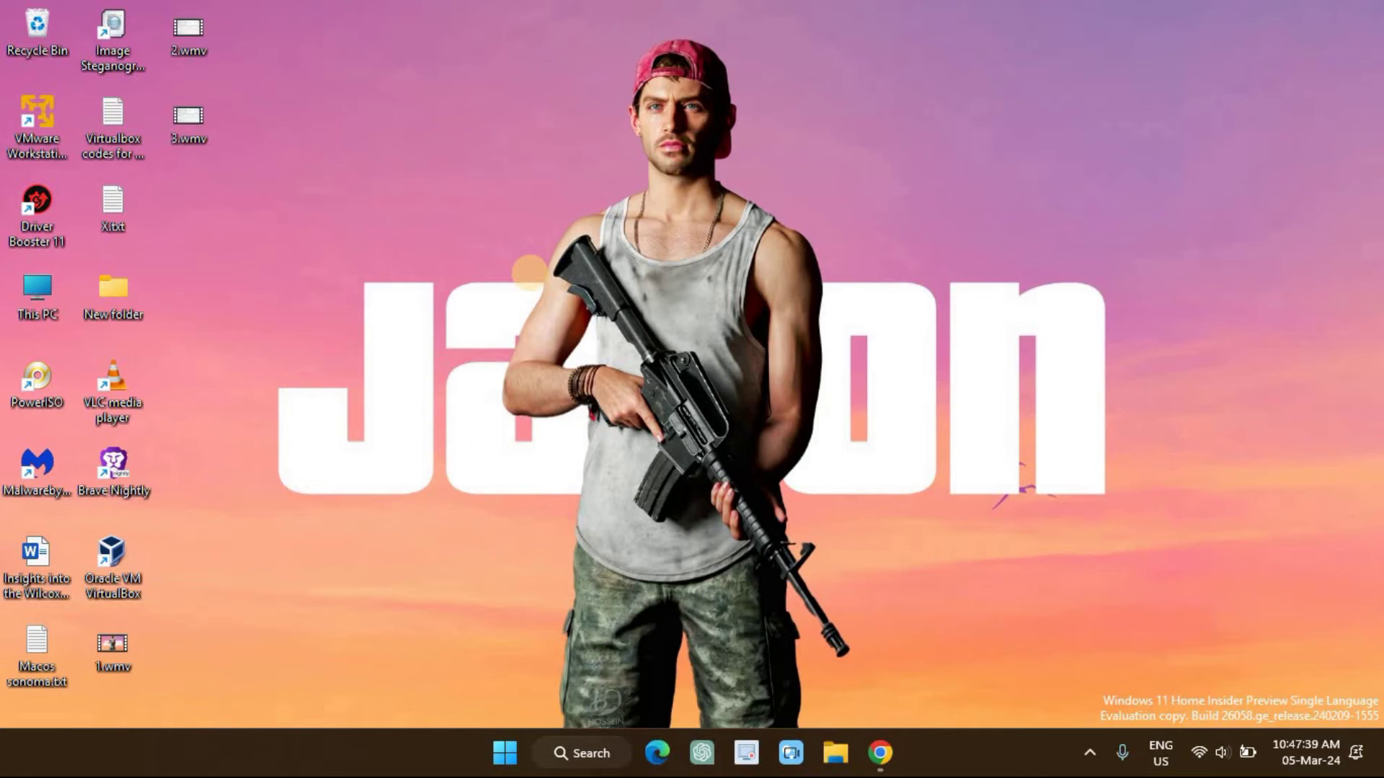
- Create a desktop shortcut named ShutDownTimer targeting 'Shutdown -s -t 300'
{"action": "right_click", "coordinate": [530, 272]}
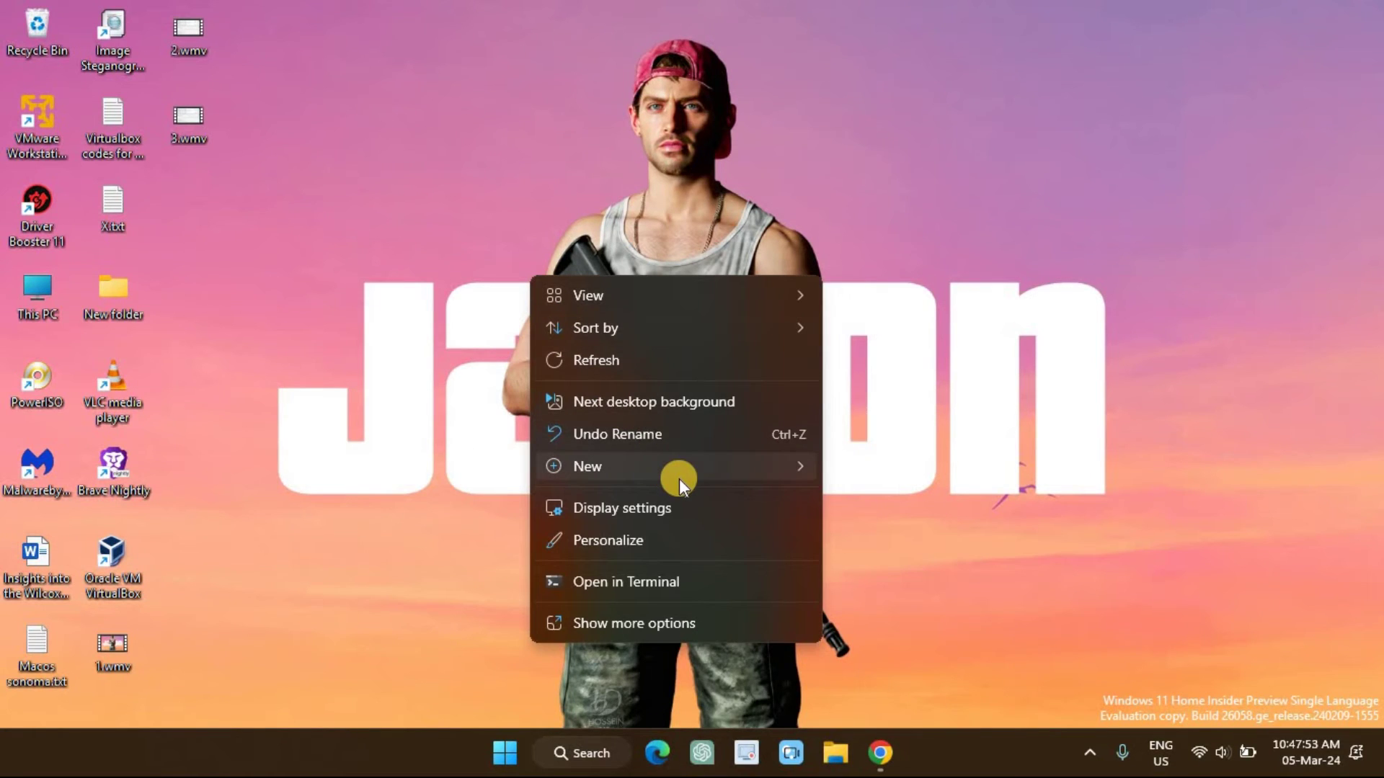
{"action": "mouse_move", "coordinate": [679, 479]}
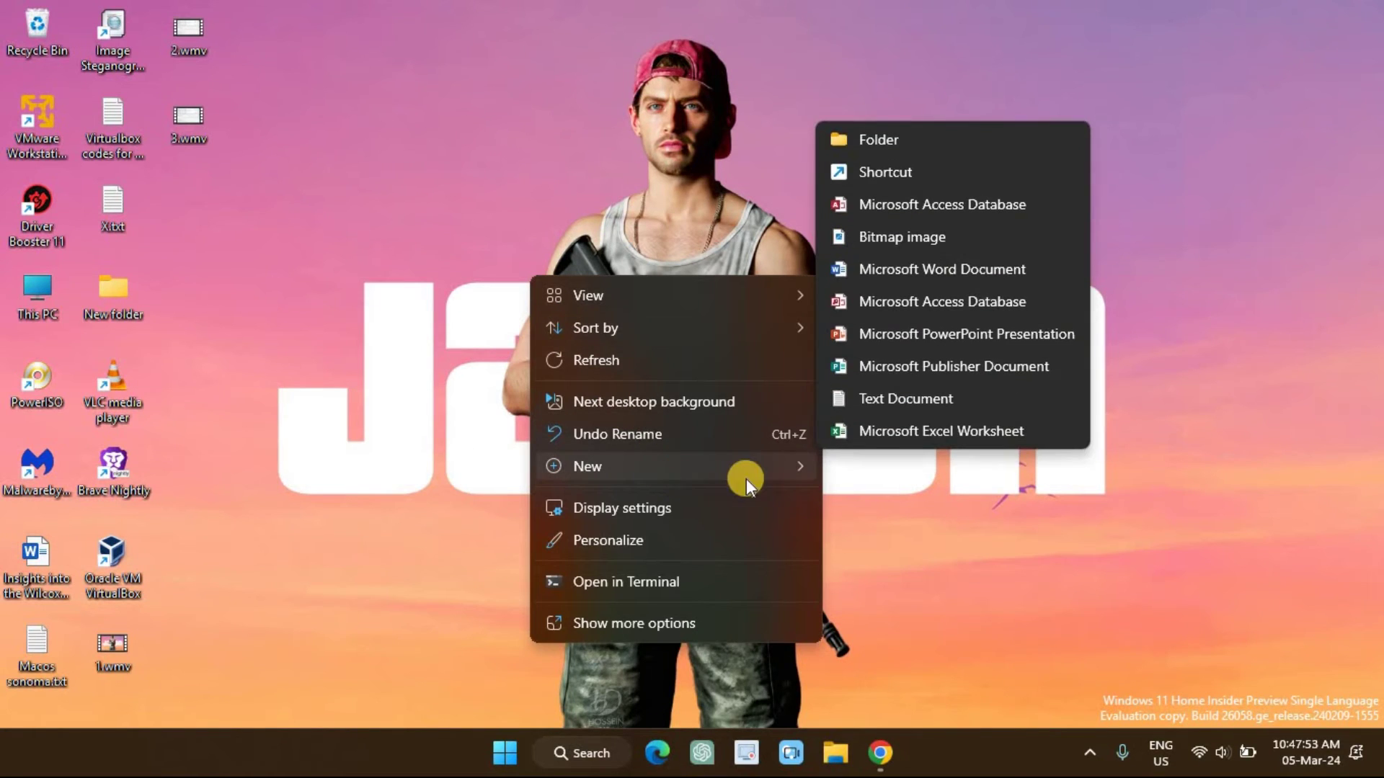
{"action": "left_click", "coordinate": [889, 170]}
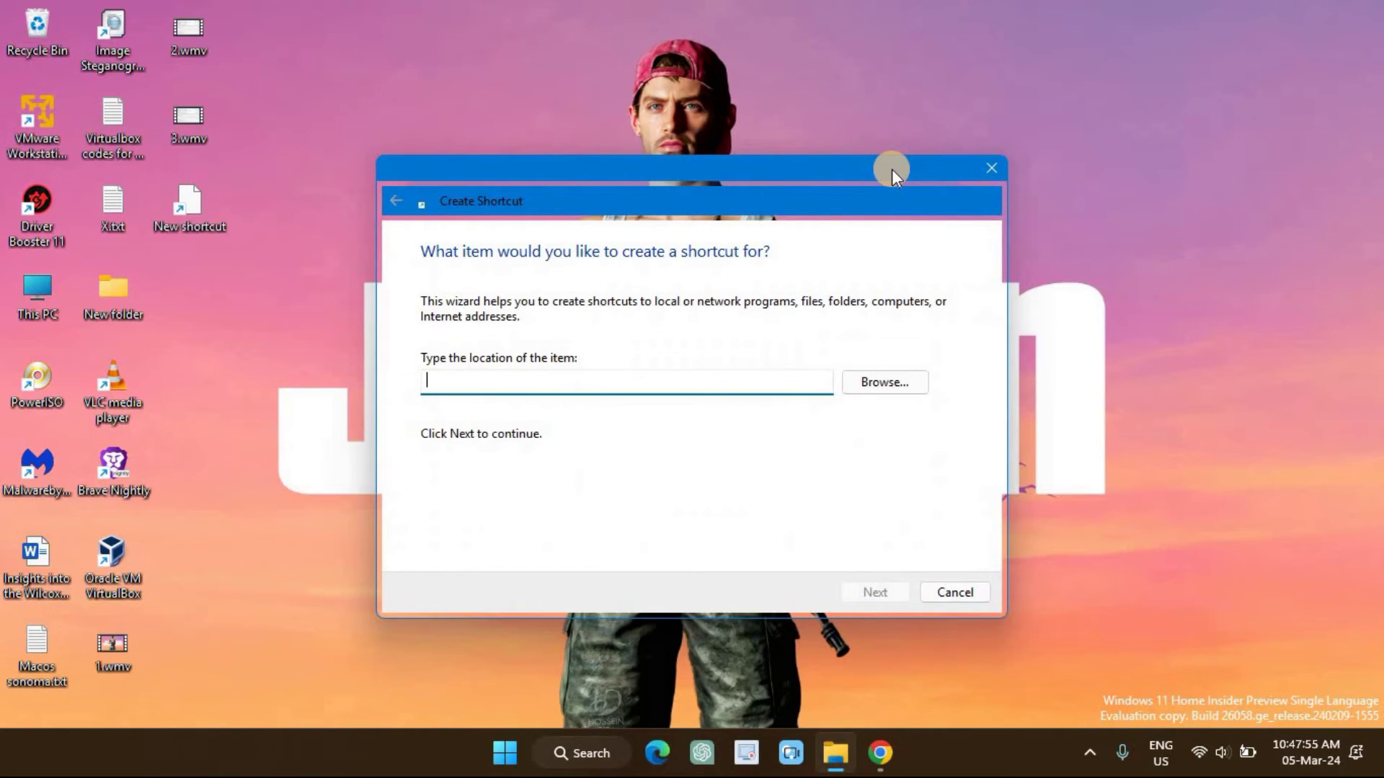
{"action": "type", "text": "Shutdown -s -t 300"}
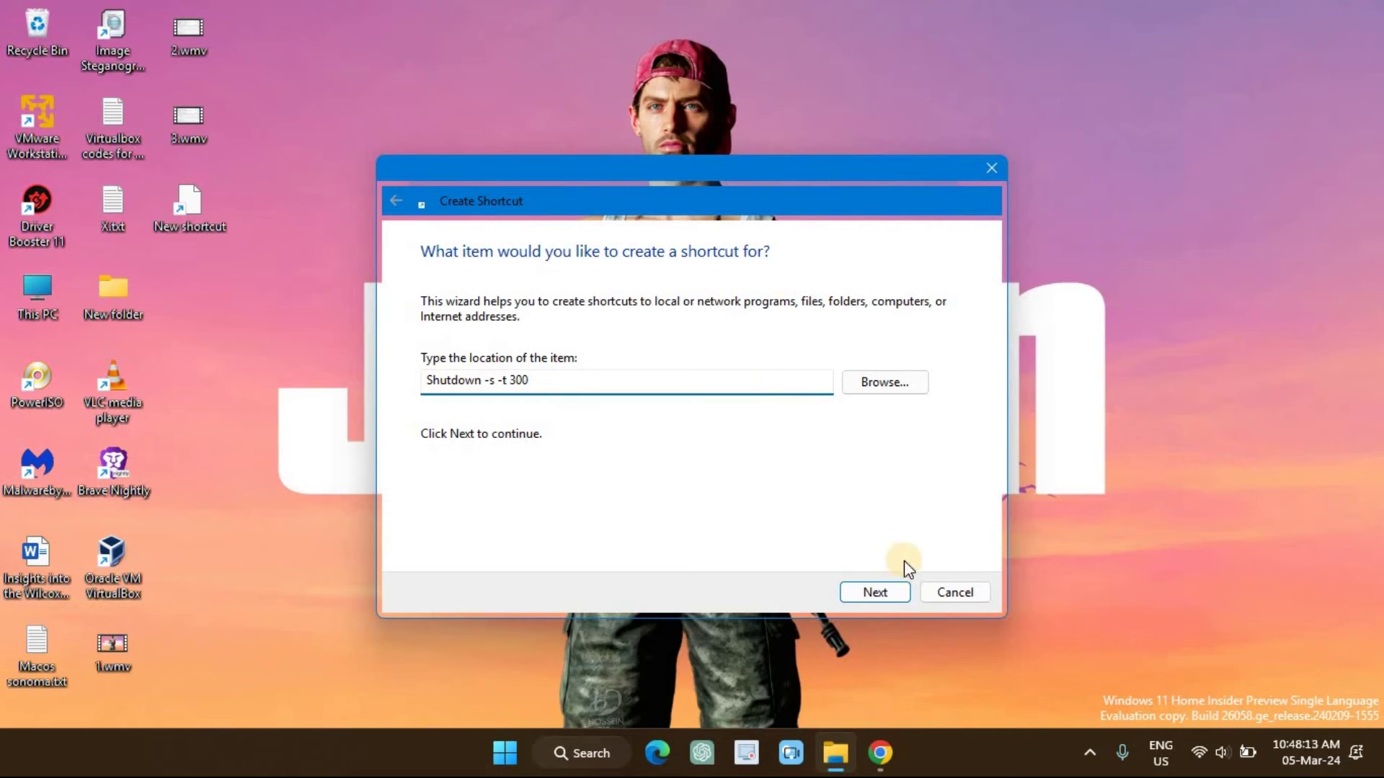
{"action": "left_click", "coordinate": [875, 589]}
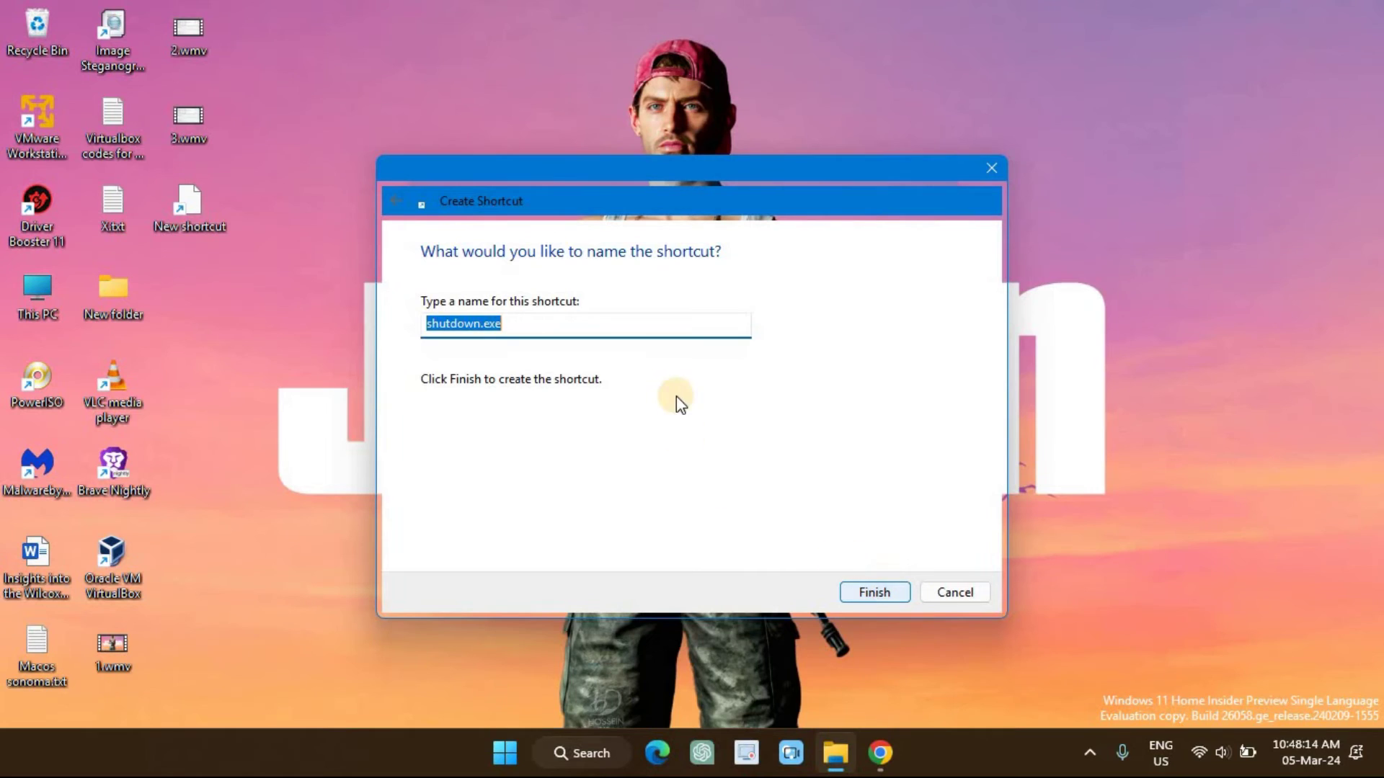
{"action": "type", "text": "ShutDownTimer"}
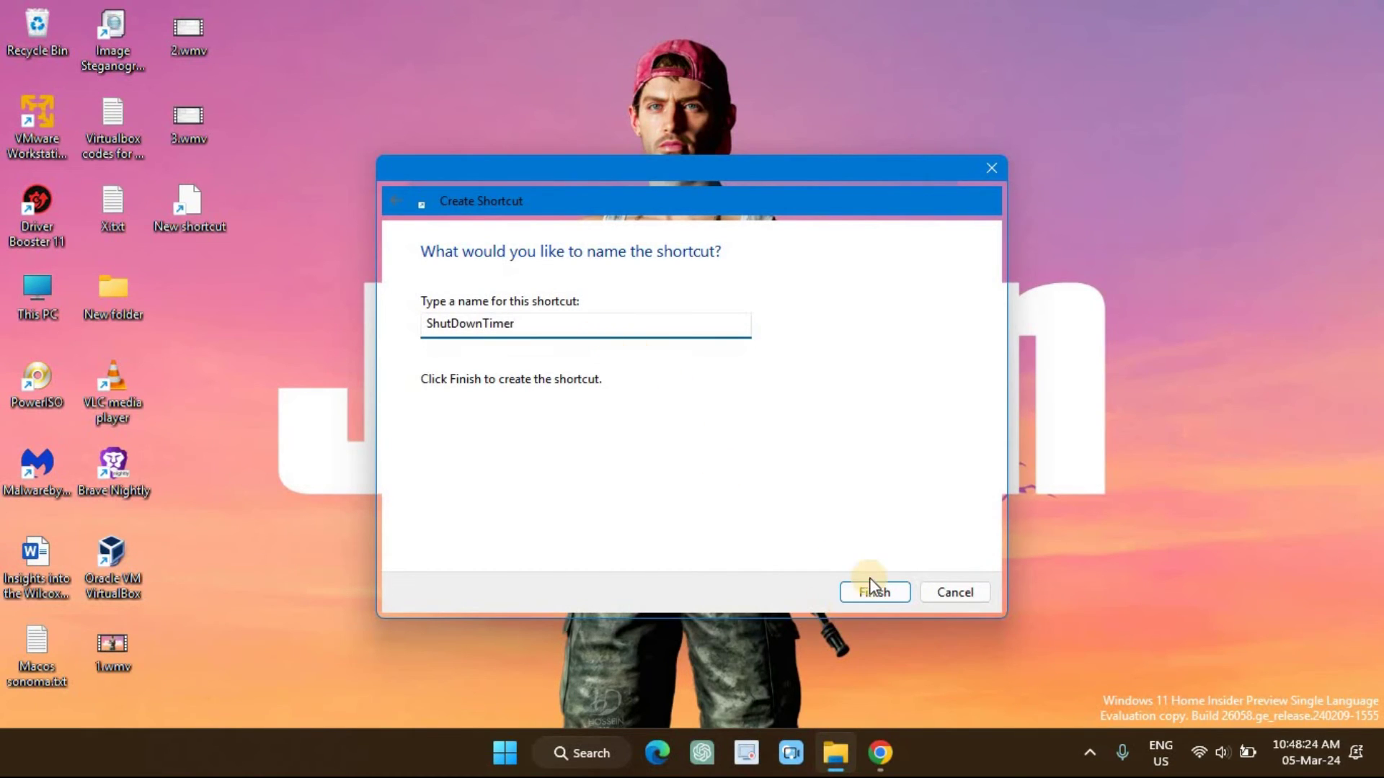
{"action": "left_click", "coordinate": [863, 593]}
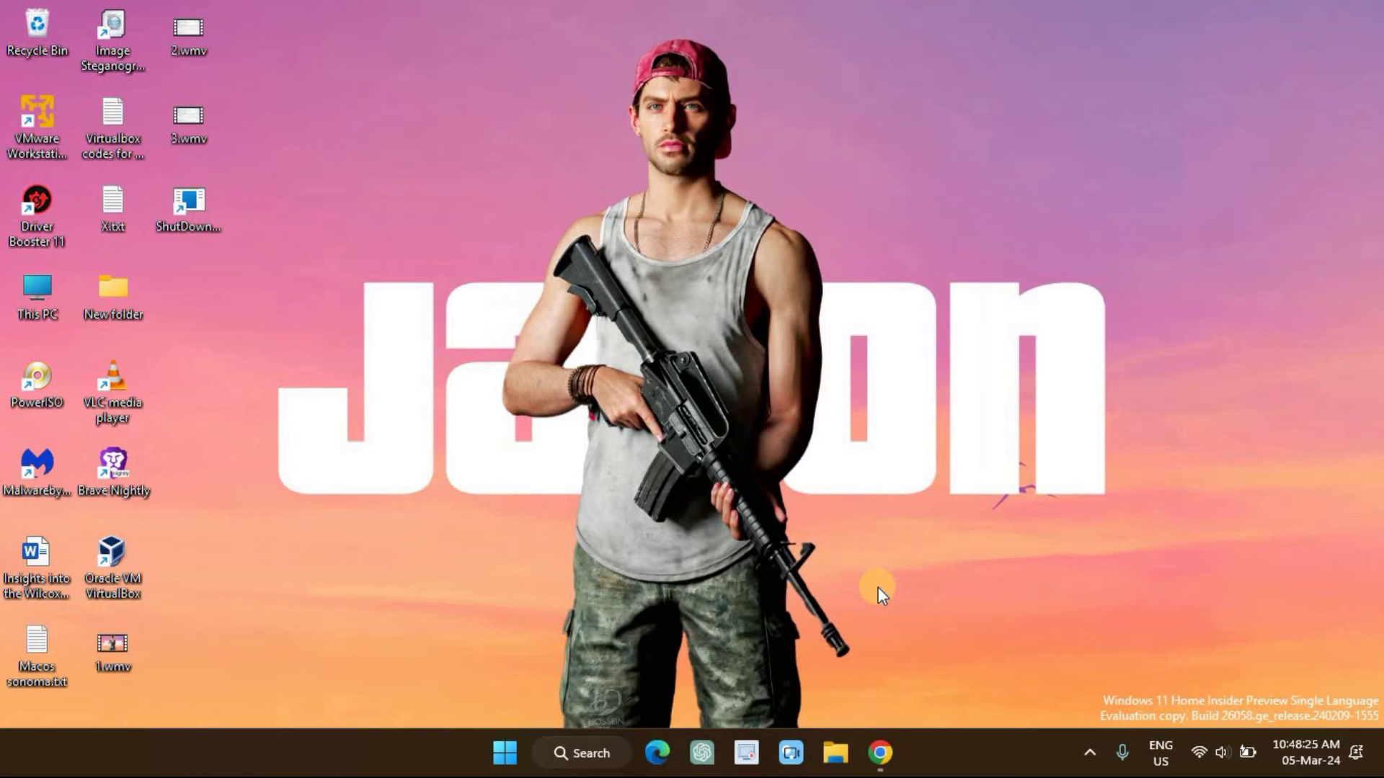
- Change the ShutDownTimer shortcut's icon to the red power icon and apply it
{"action": "right_click", "coordinate": [183, 198]}
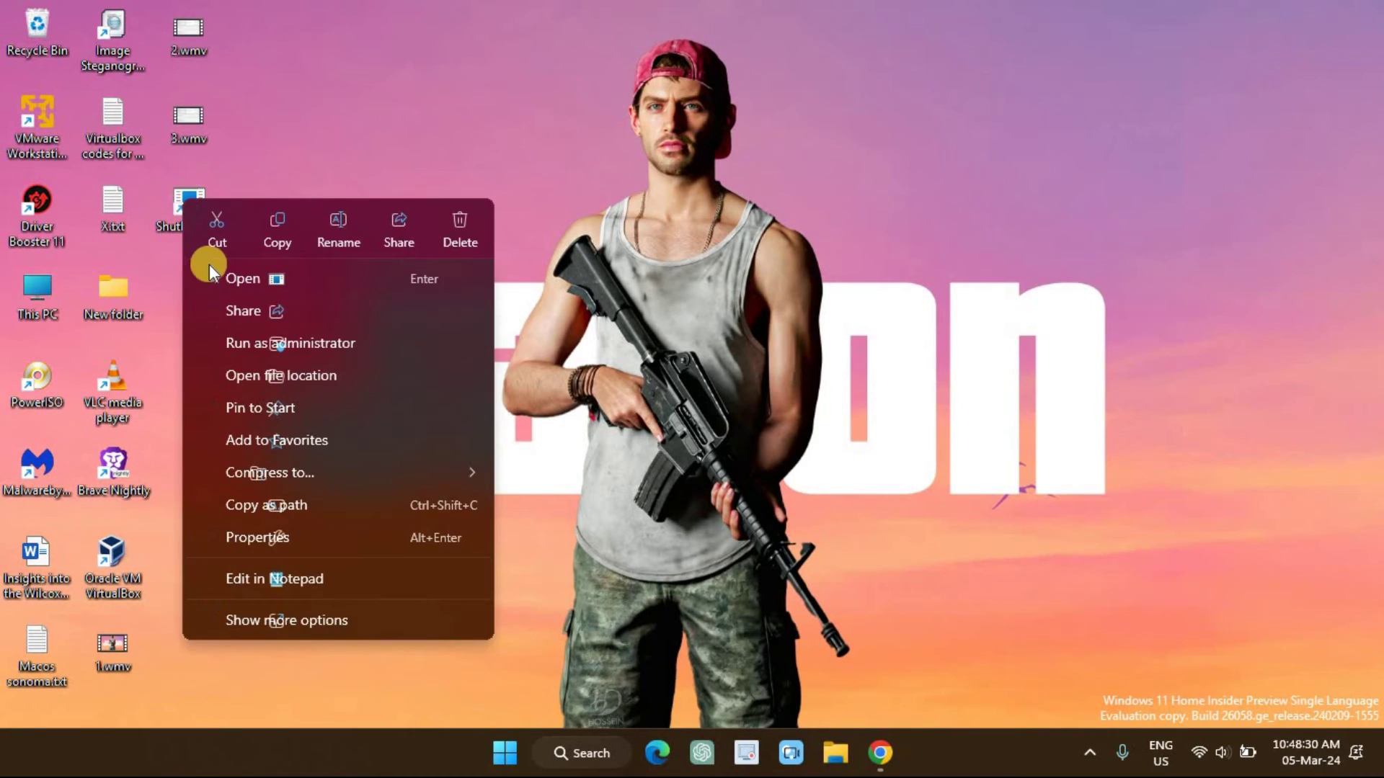
{"action": "left_click", "coordinate": [276, 529]}
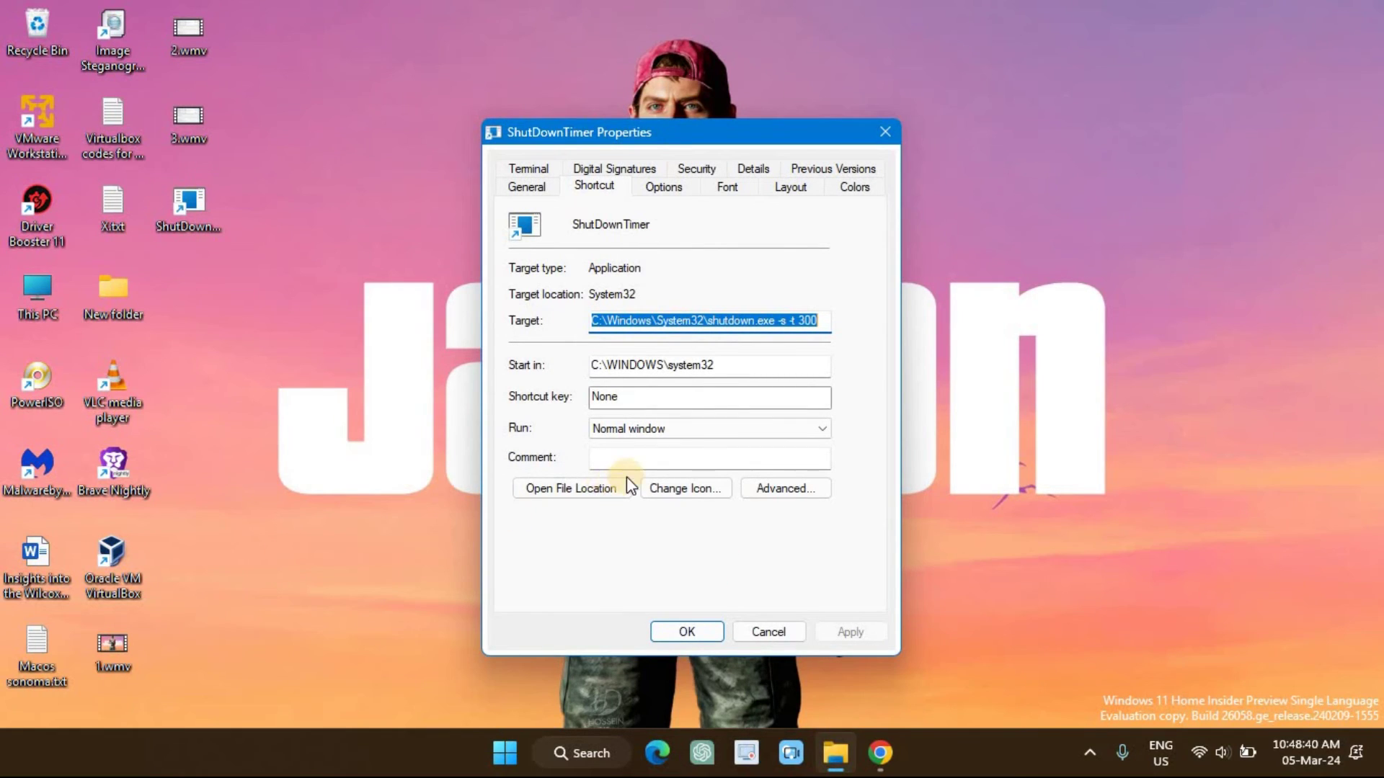
{"action": "left_click", "coordinate": [669, 488]}
{"action": "left_click", "coordinate": [851, 380]}
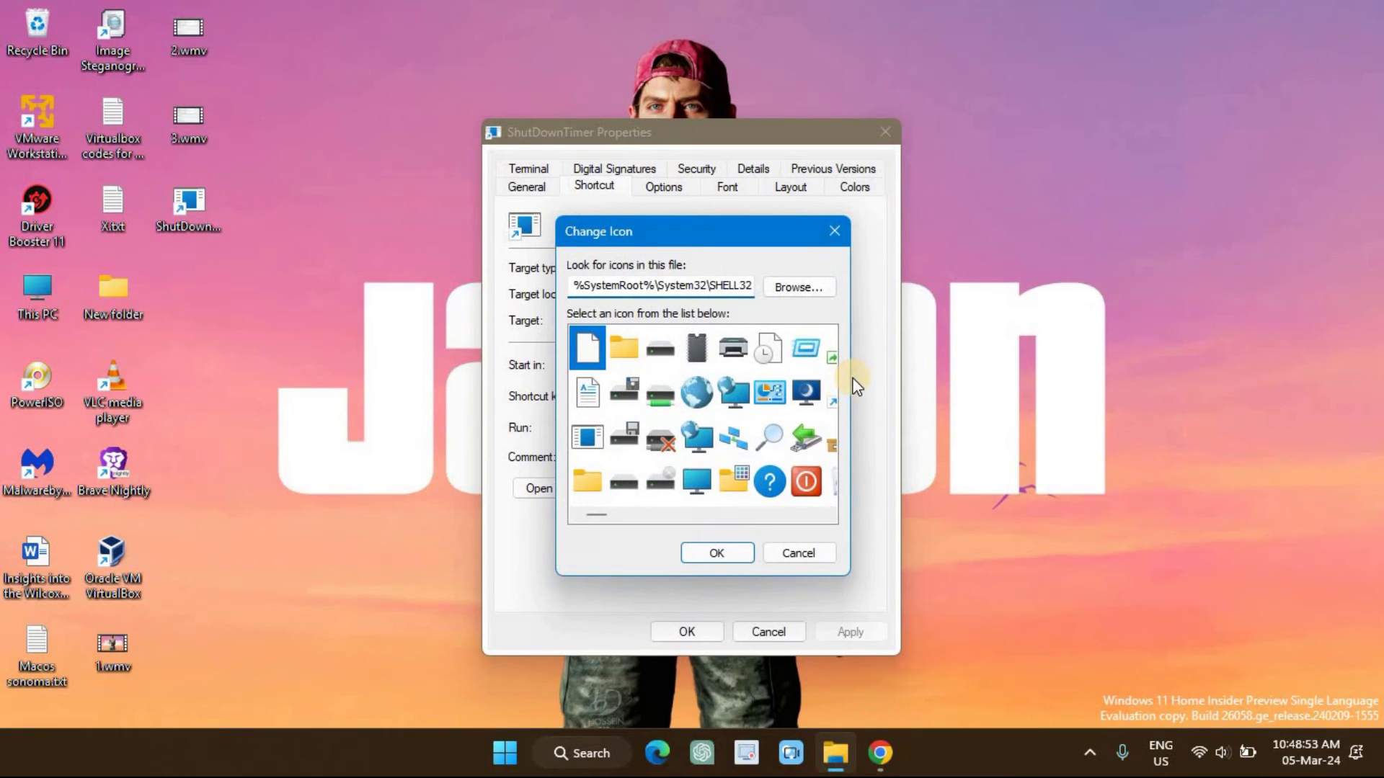
{"action": "left_click", "coordinate": [806, 480]}
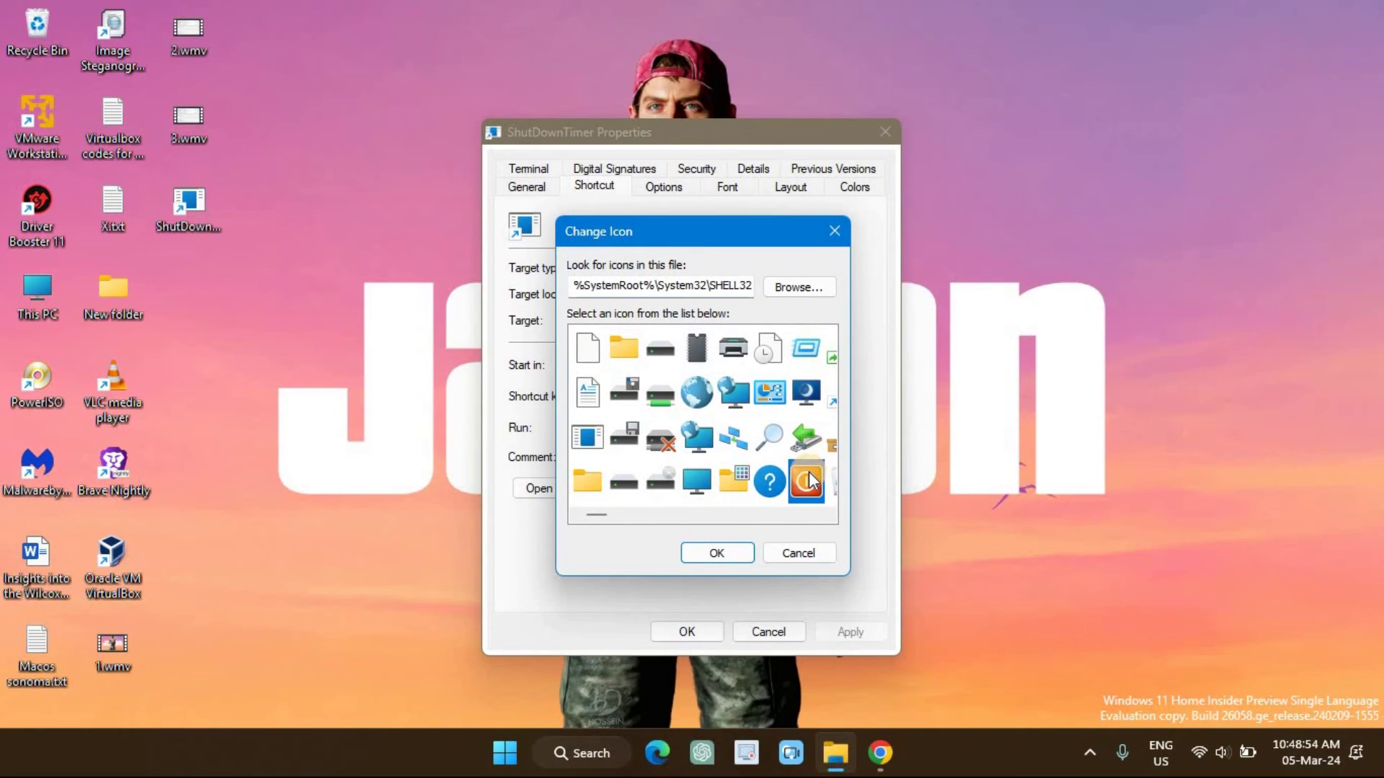
{"action": "left_click", "coordinate": [738, 552]}
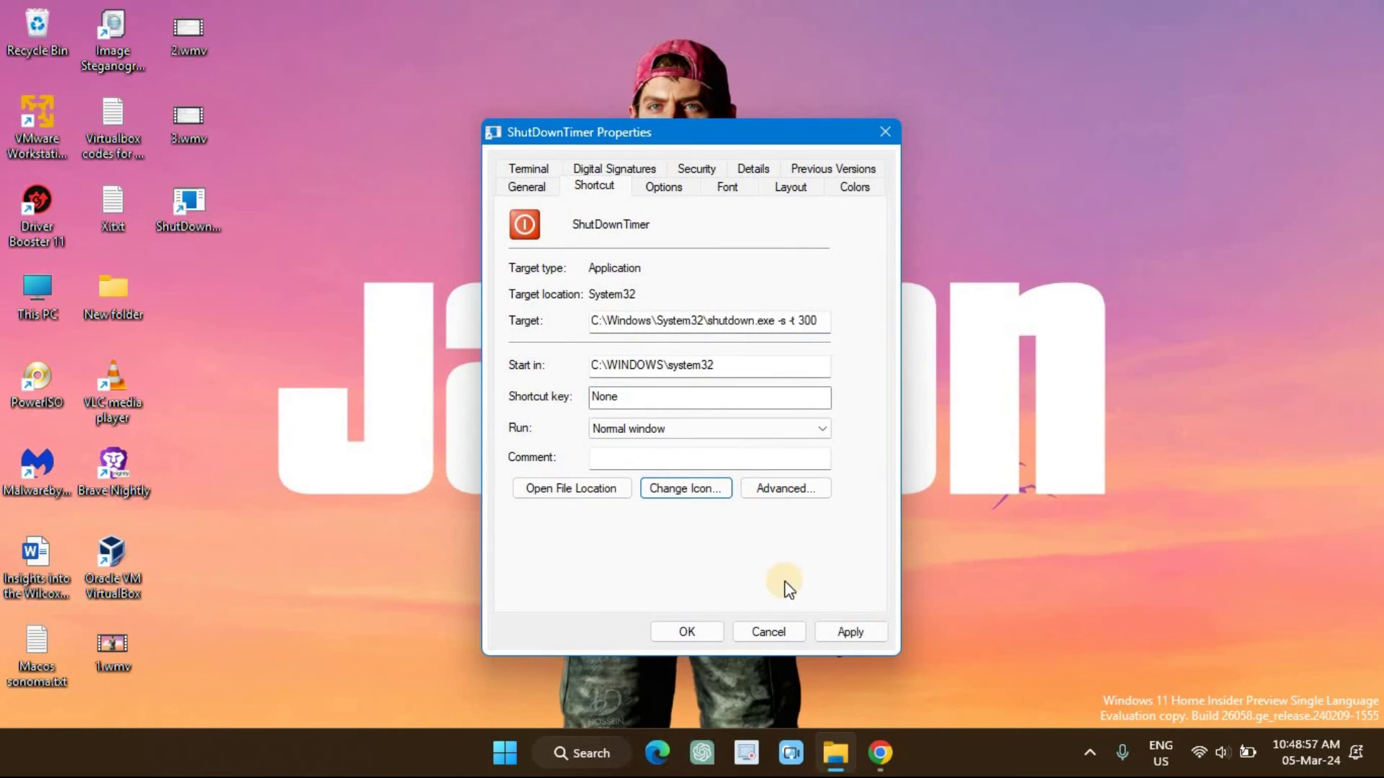
{"action": "left_click", "coordinate": [855, 633]}
{"action": "left_click", "coordinate": [687, 634]}
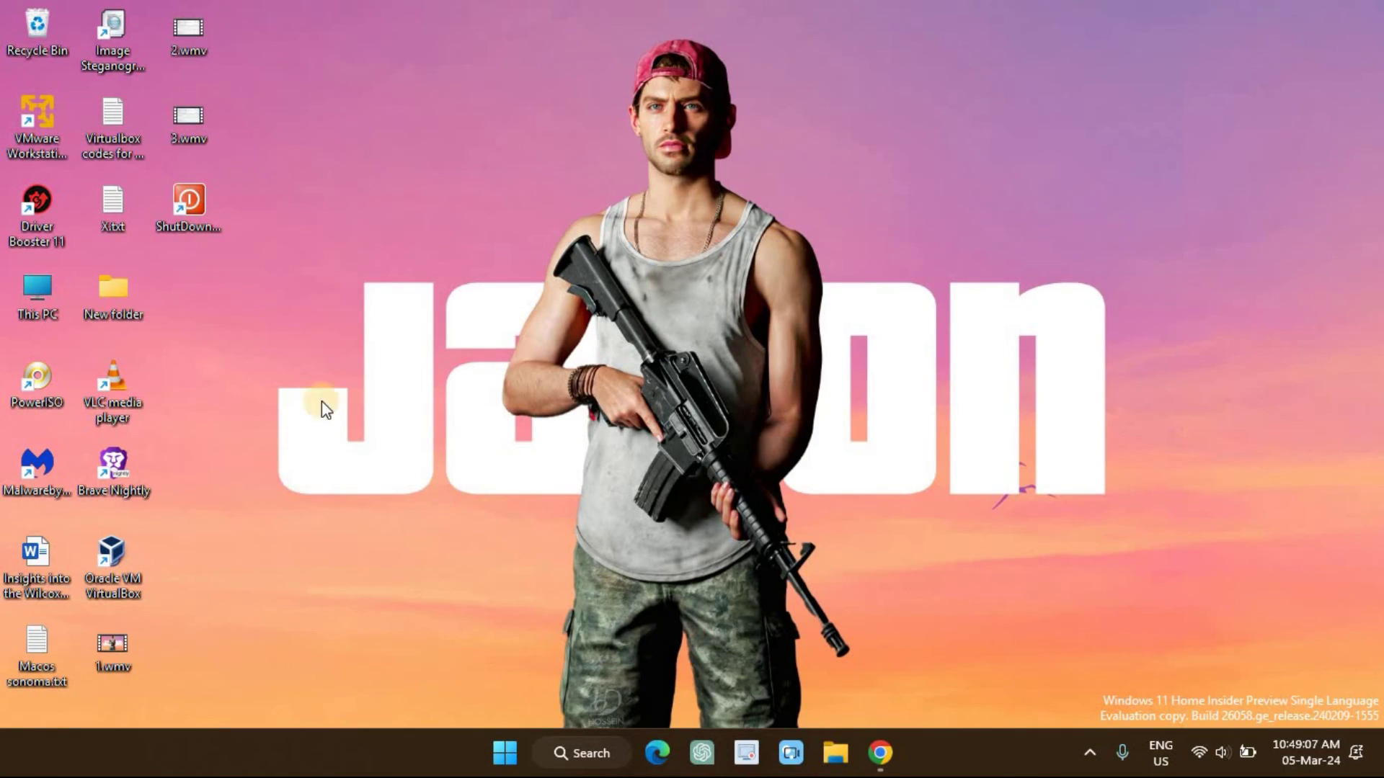
- Run ShutDownTimer to schedule a 5-minute shutdown and dismiss the sign-out warning
{"action": "double_click", "coordinate": [196, 217]}
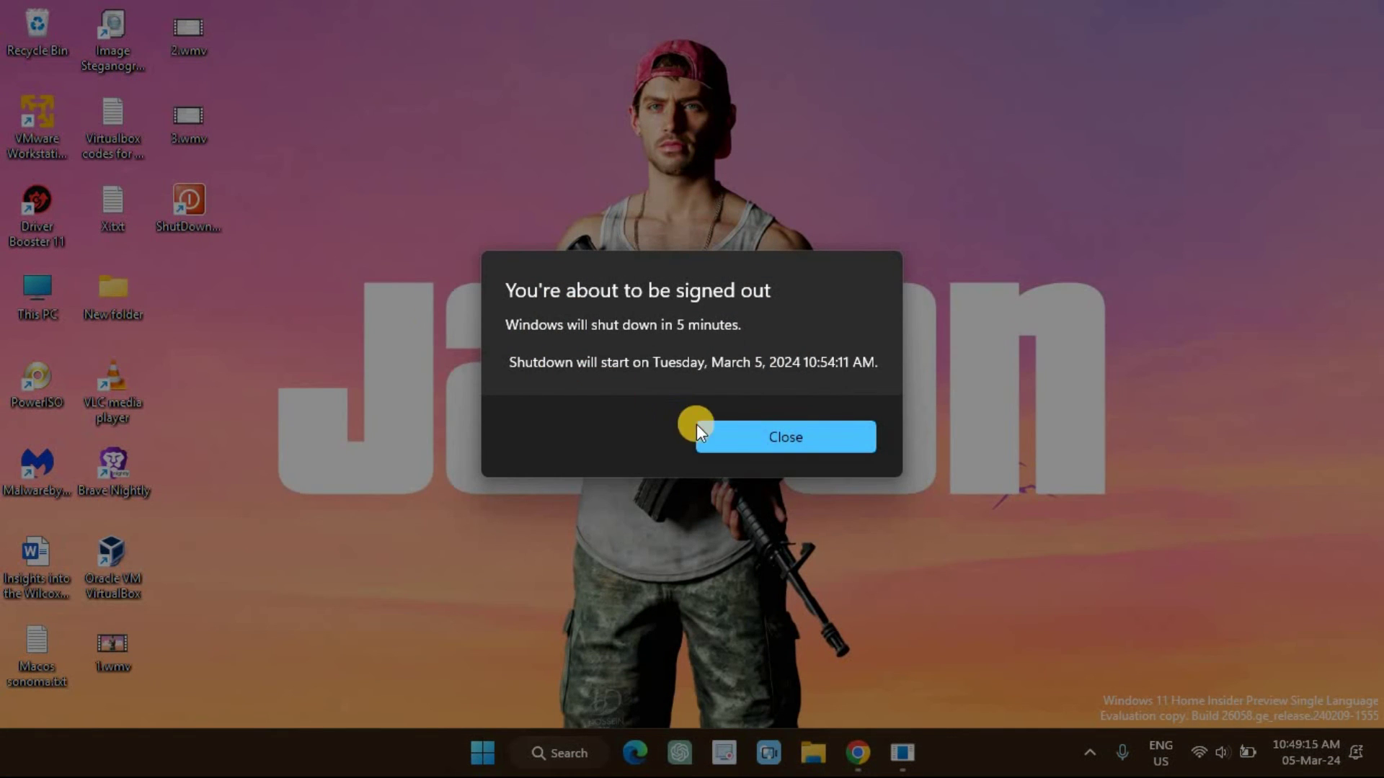
{"action": "left_click", "coordinate": [743, 434]}
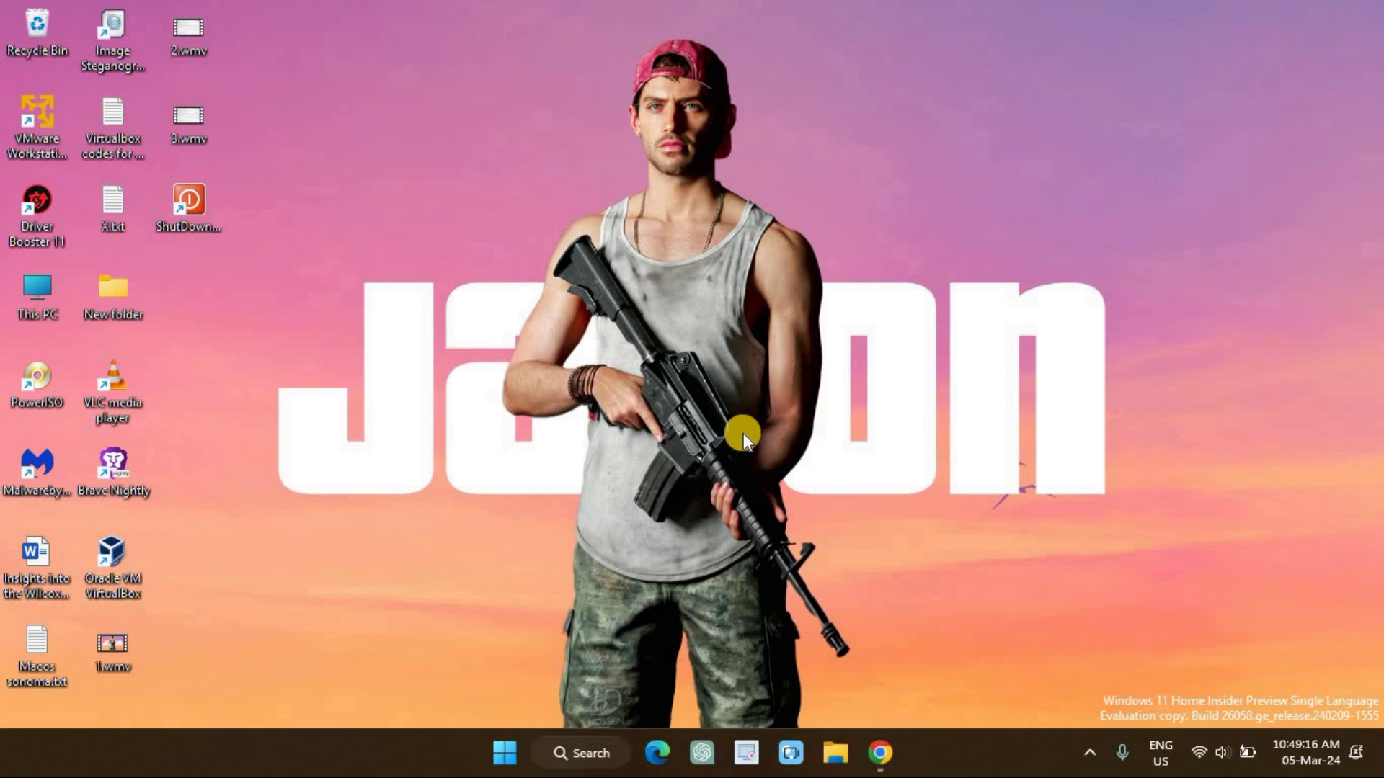